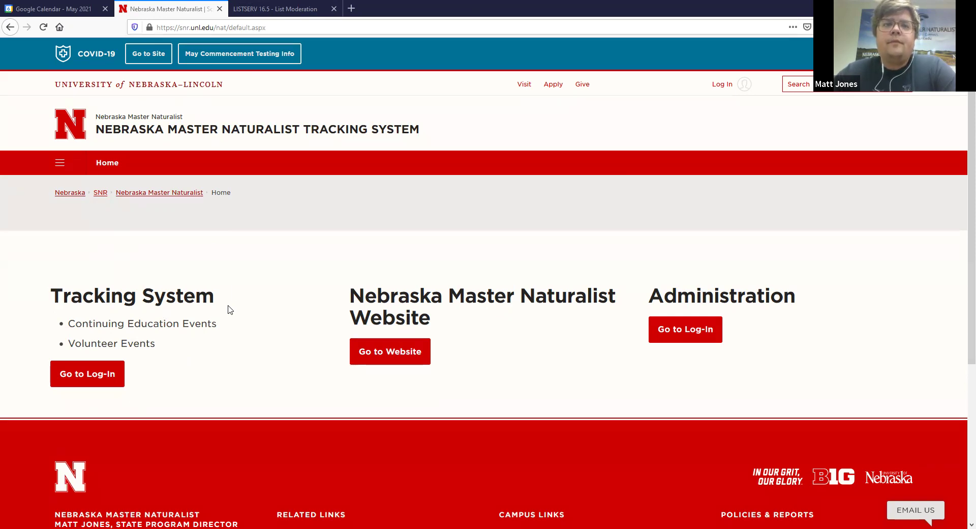
- Sign in to the Tracking System with the saved username and password from the autofill list
scroll(236, 304, "down", 1)
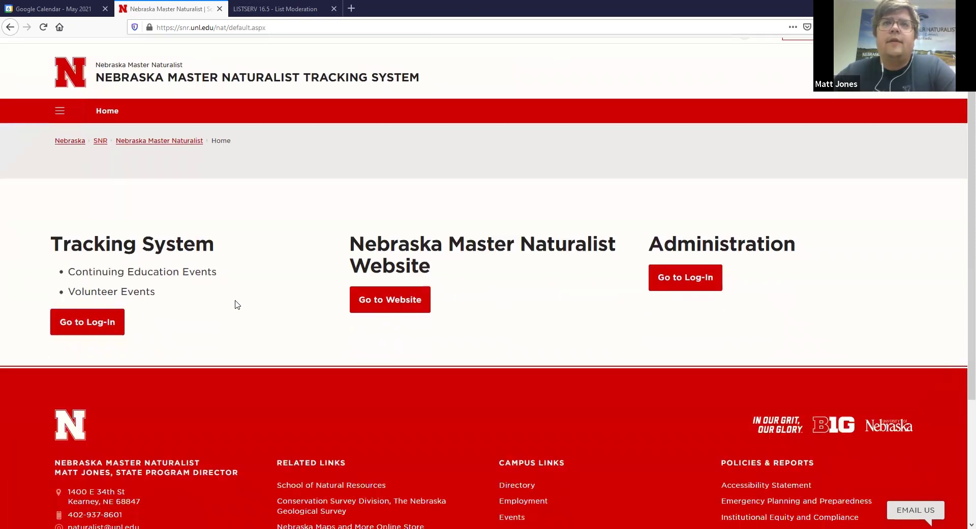
scroll(235, 304, "up", 1)
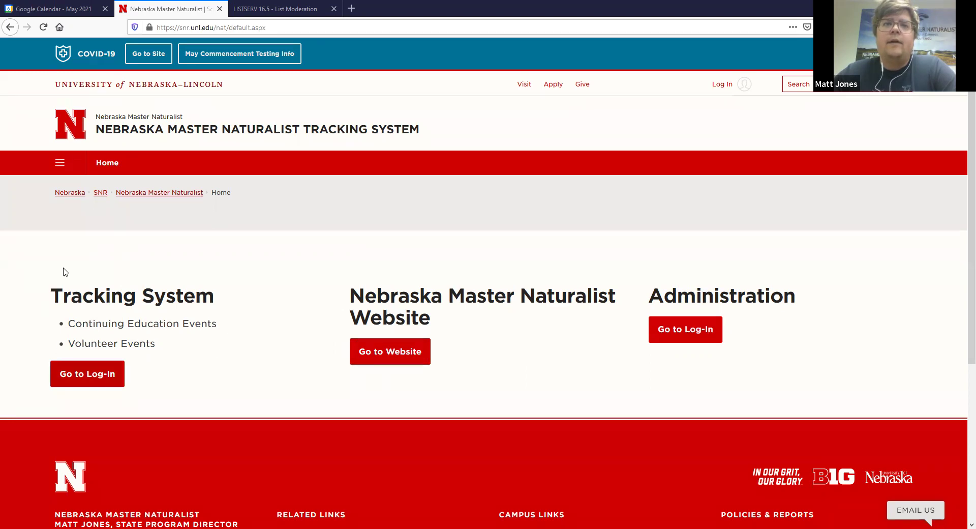
left_click(87, 376)
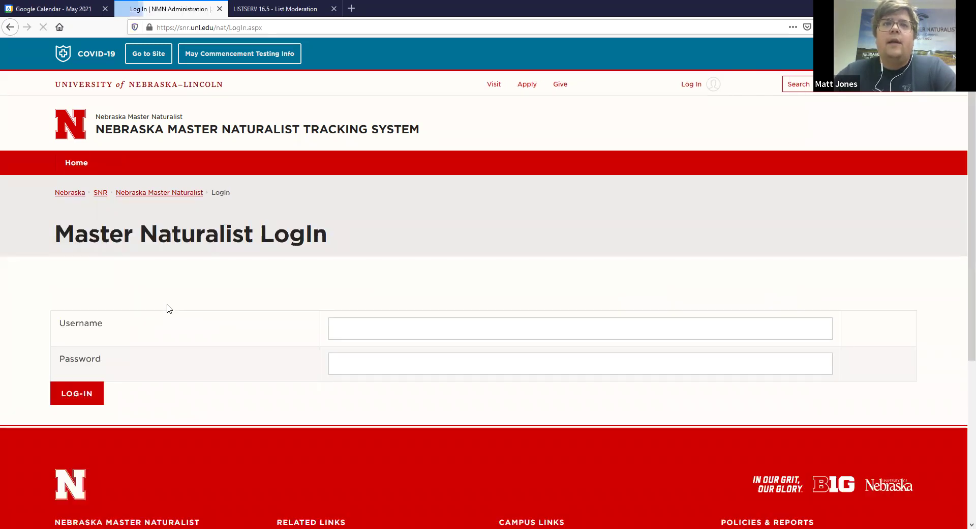
scroll(356, 273, "down", 1)
left_click(357, 276)
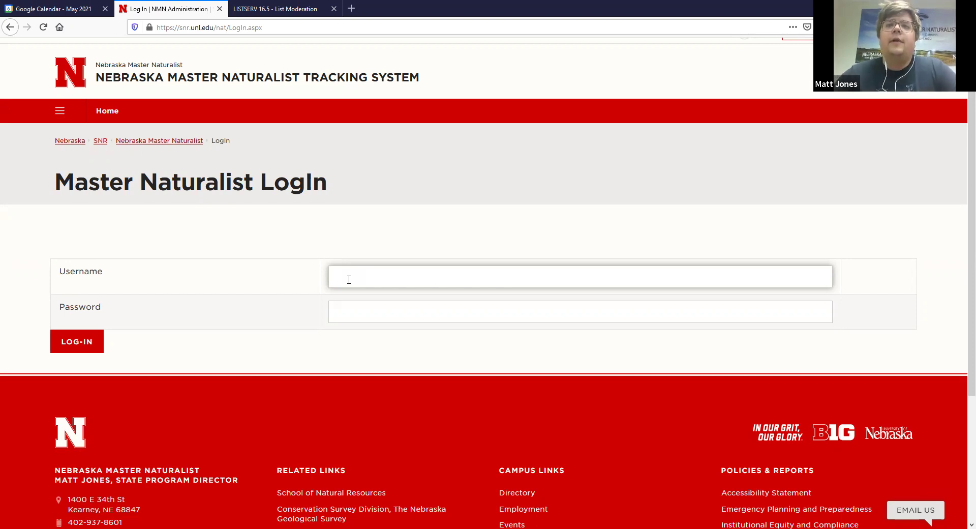
left_click(348, 279)
type("m")
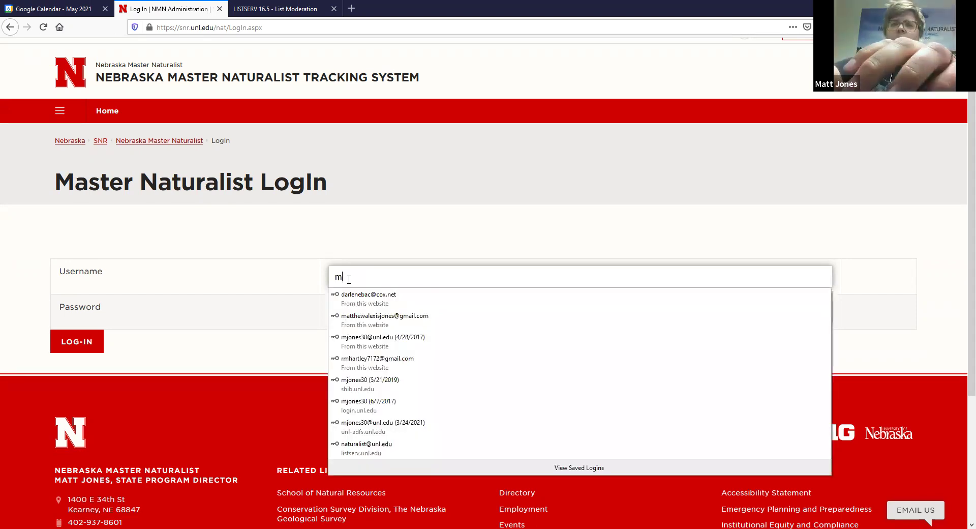
type("jon")
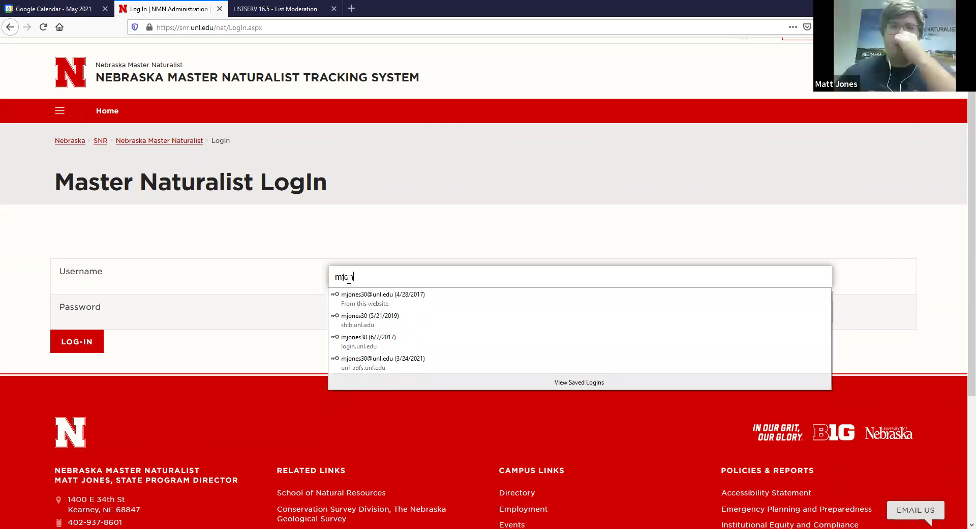
key("Down")
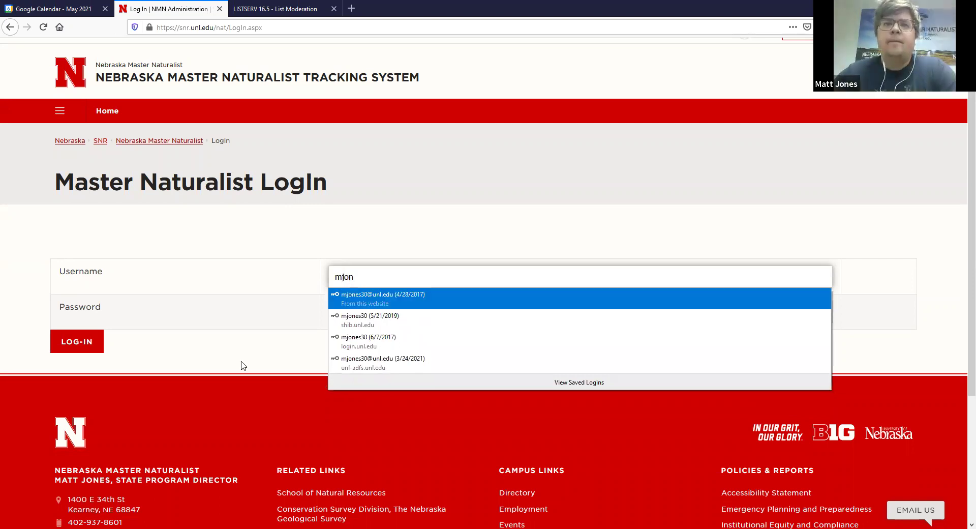
key("Return")
left_click(78, 343)
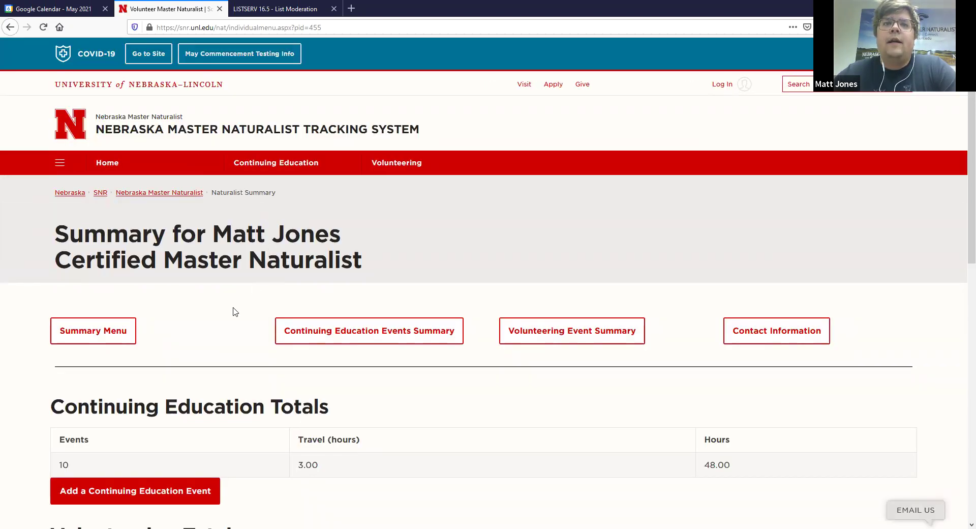
scroll(236, 312, "down", 2)
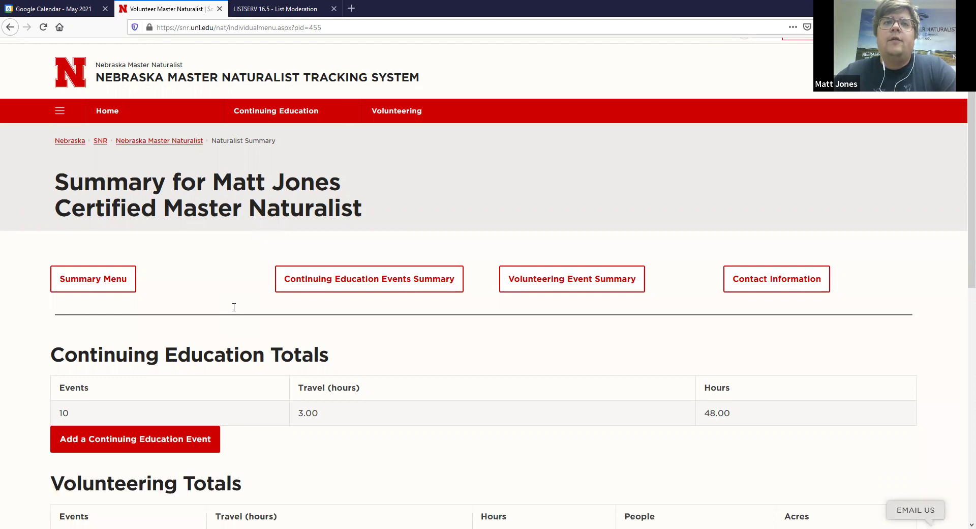
scroll(236, 312, "down", 2)
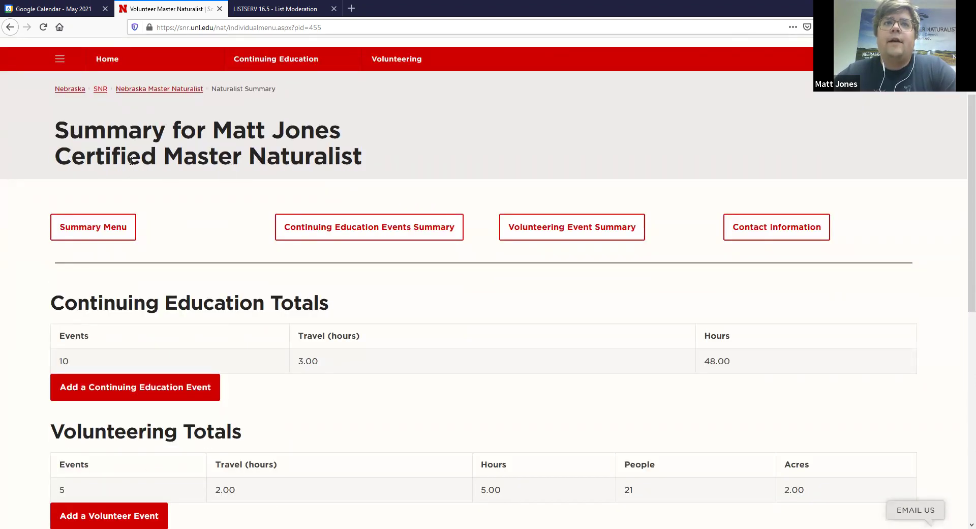
left_click_drag(56, 163, 155, 163)
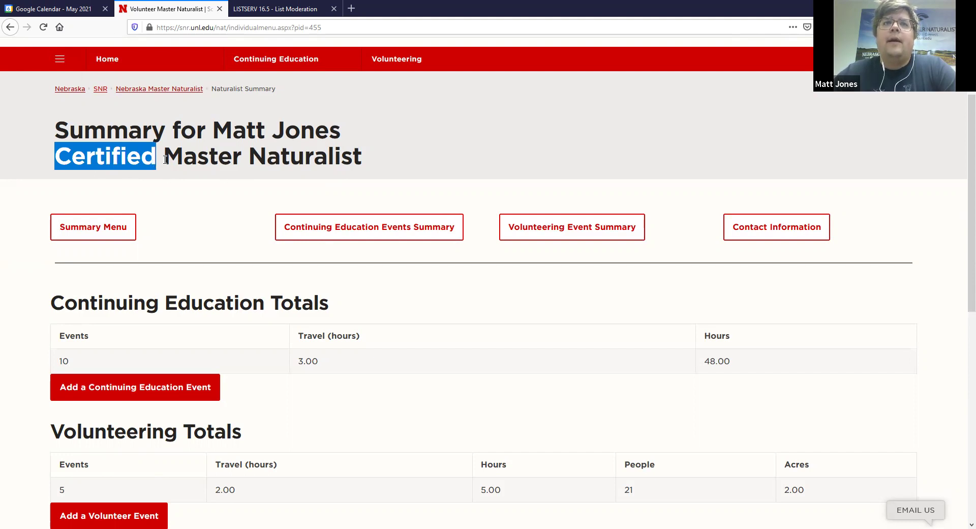
double_click(63, 163)
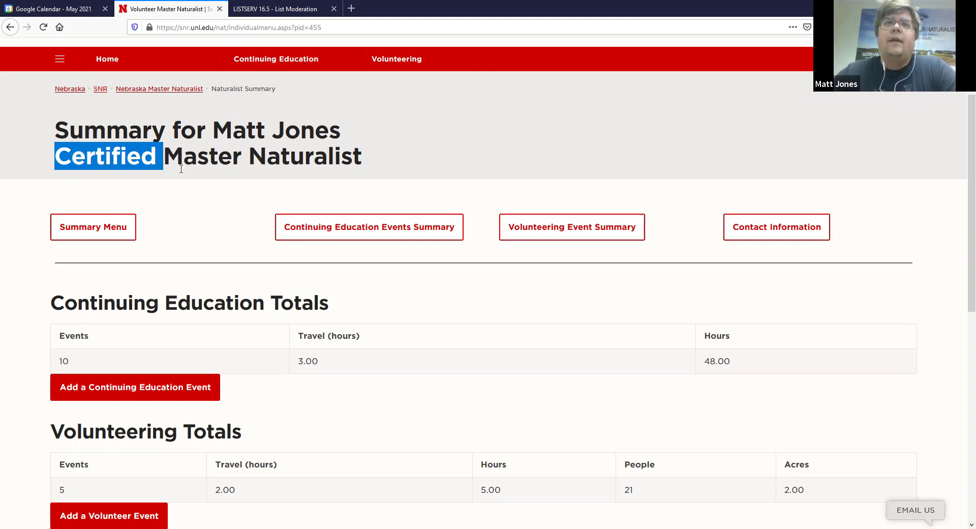
left_click(181, 169)
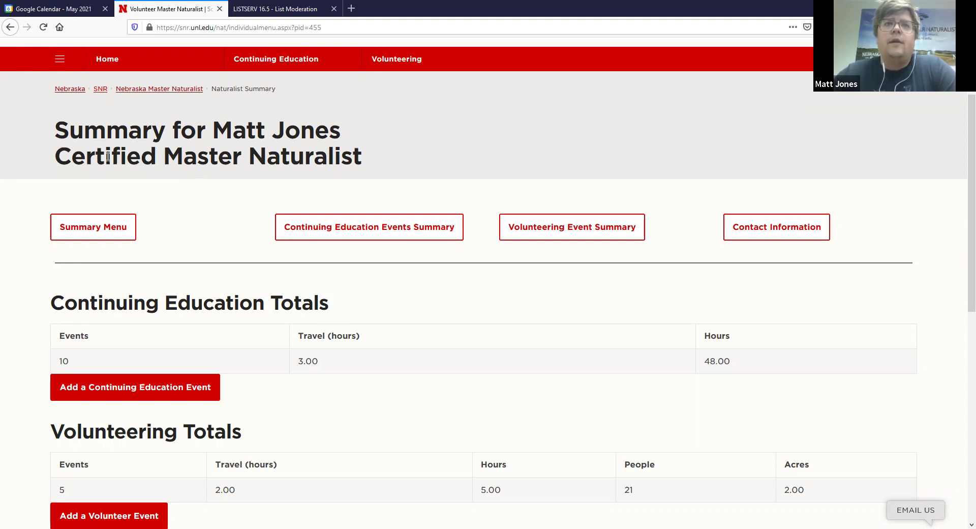
left_click_drag(53, 159, 327, 157)
left_click(412, 146)
scroll(375, 256, "down", 1)
scroll(375, 255, "down", 2)
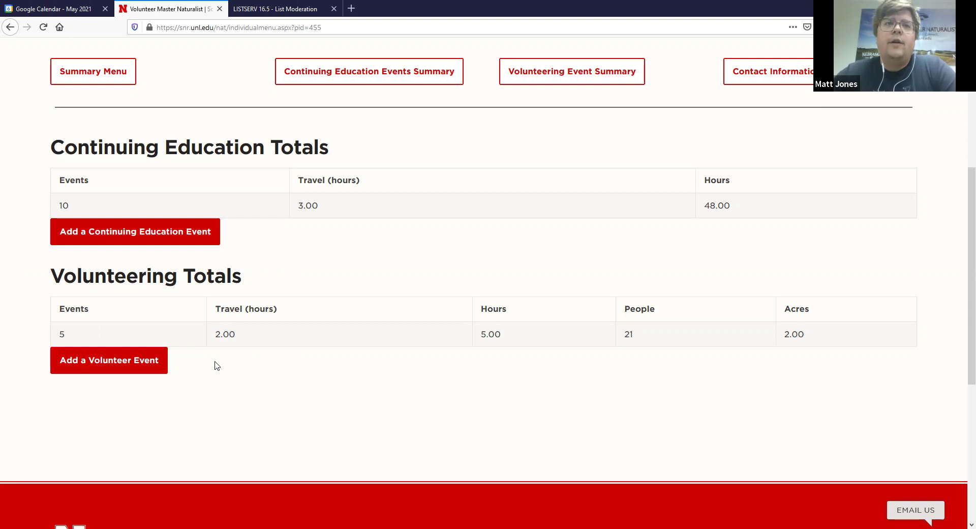
left_click(167, 235)
scroll(356, 153, "up", 2)
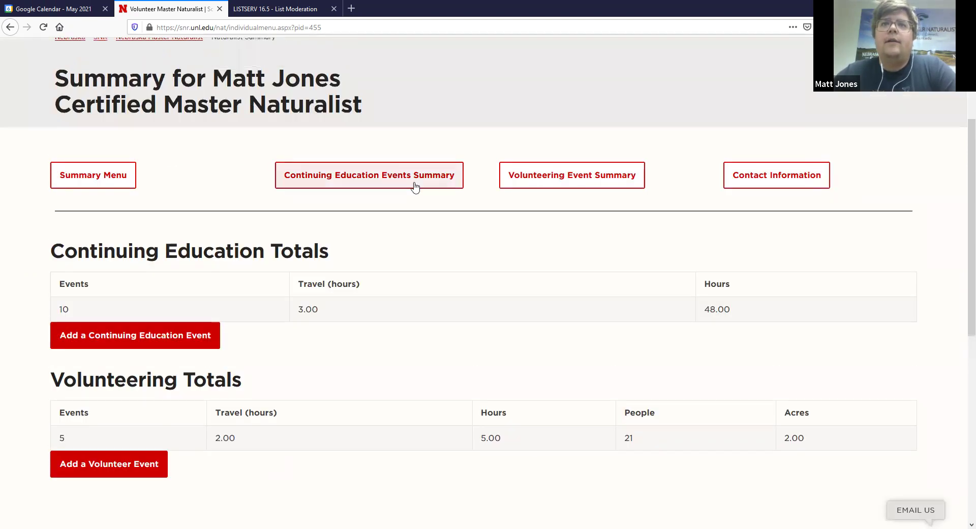
- Open the Continuing Education Events Summary and scroll through the events, totalling 48.00 CE hours
left_click(378, 185)
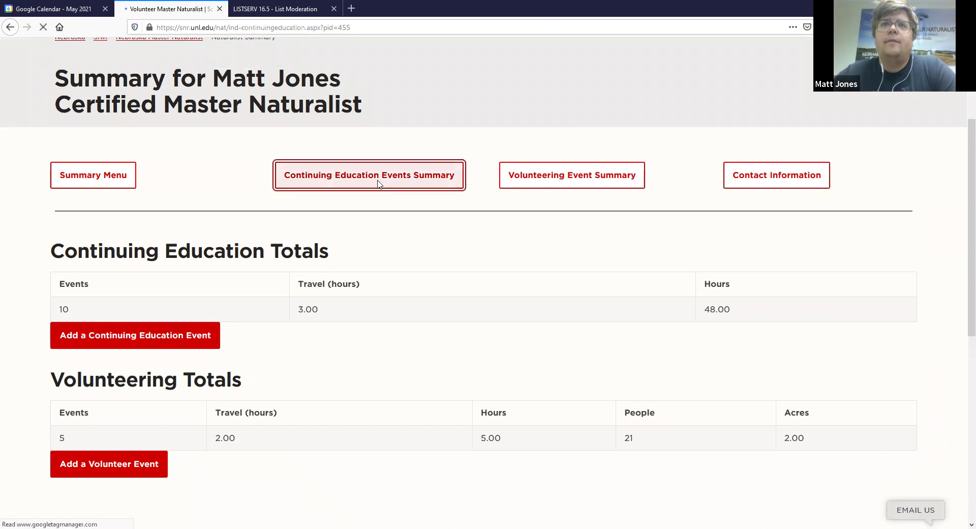
scroll(146, 251, "down", 2)
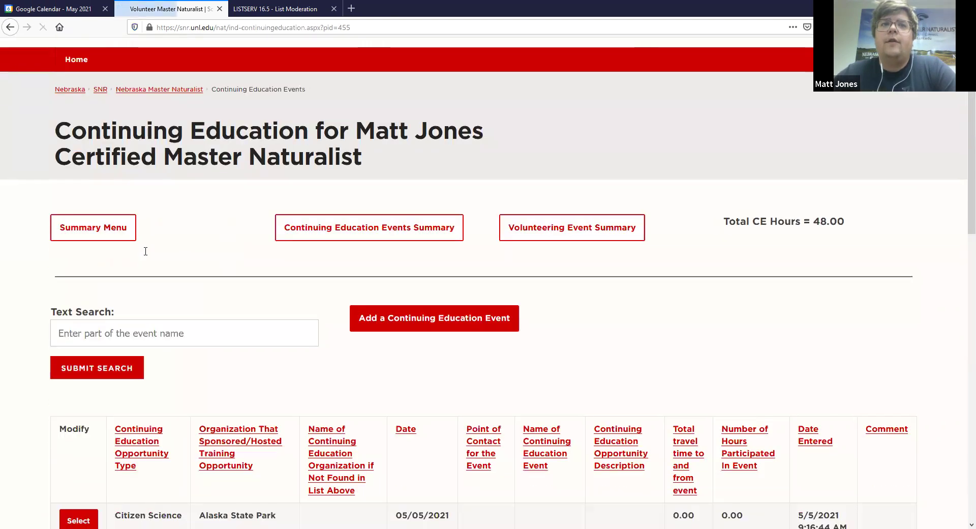
scroll(130, 229, "down", 2)
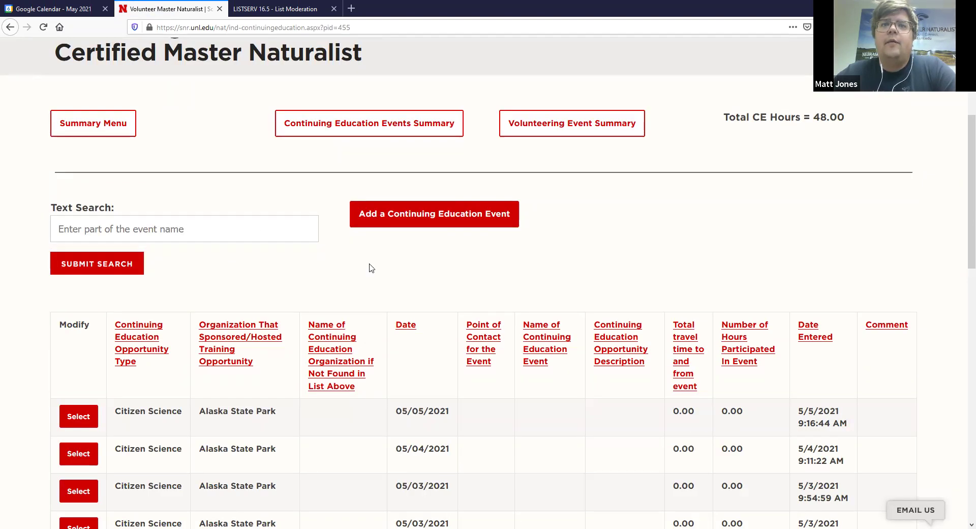
scroll(15, 356, "down", 2)
scroll(286, 342, "down", 2)
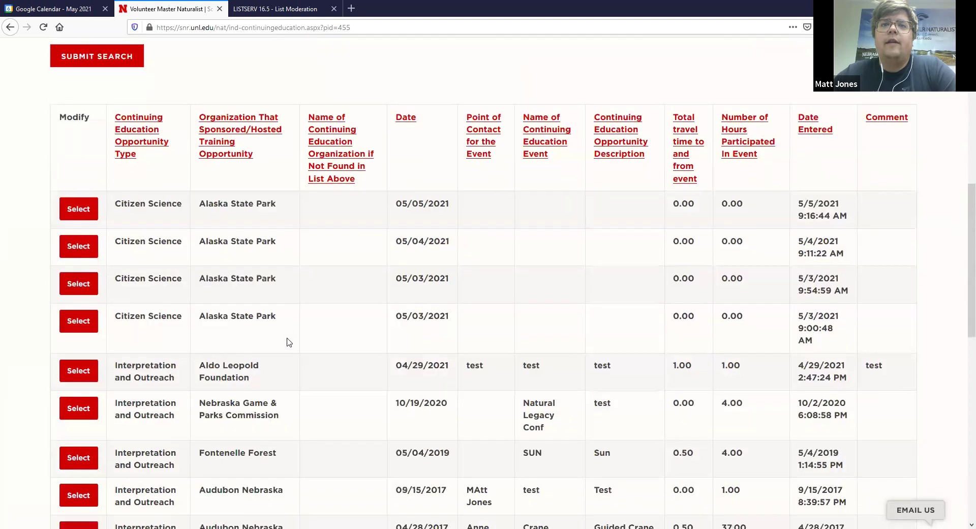
scroll(287, 342, "down", 7)
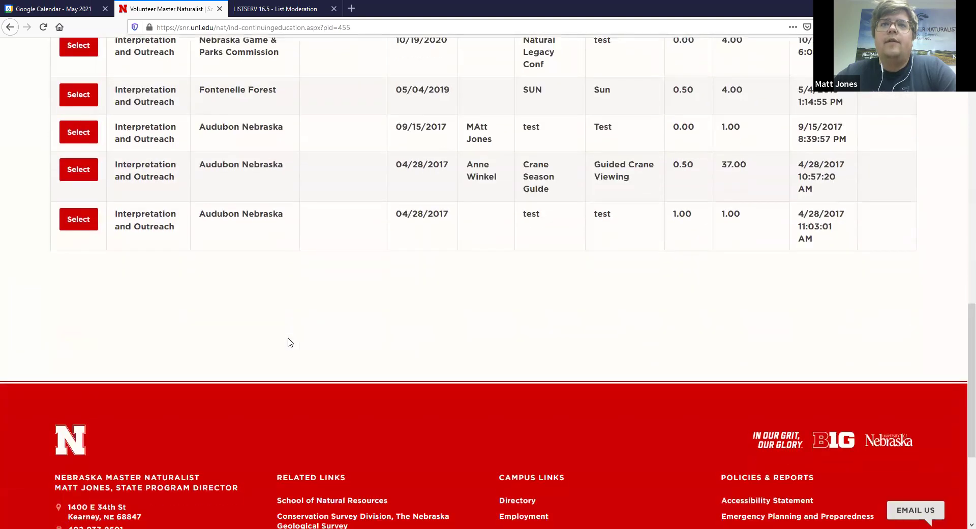
scroll(289, 342, "up", 5)
scroll(290, 342, "up", 2)
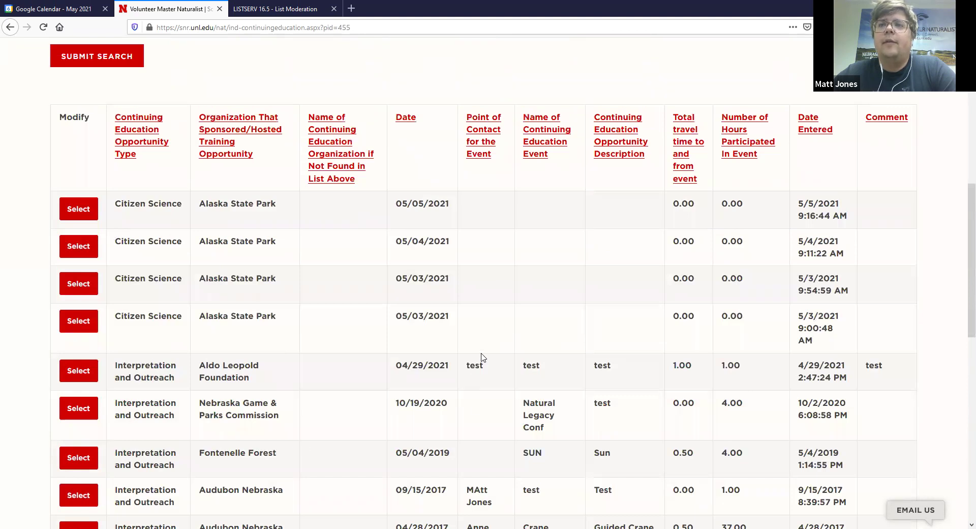
scroll(251, 321, "down", 2)
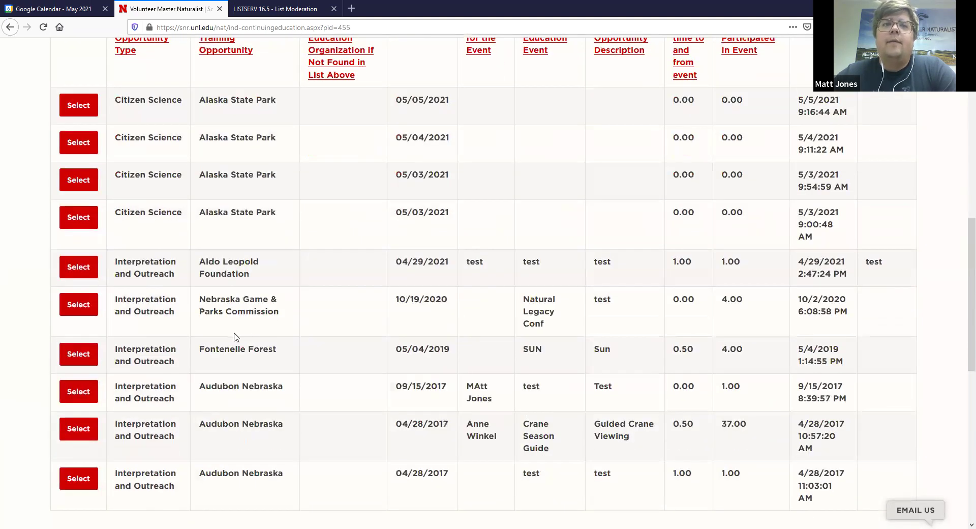
scroll(168, 325, "up", 1)
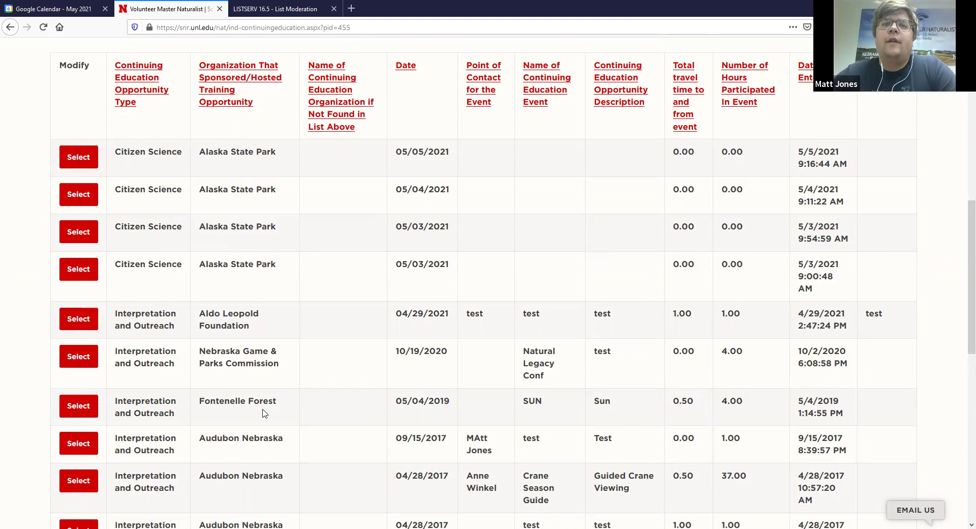
scroll(263, 414, "down", 3)
scroll(262, 414, "up", 2)
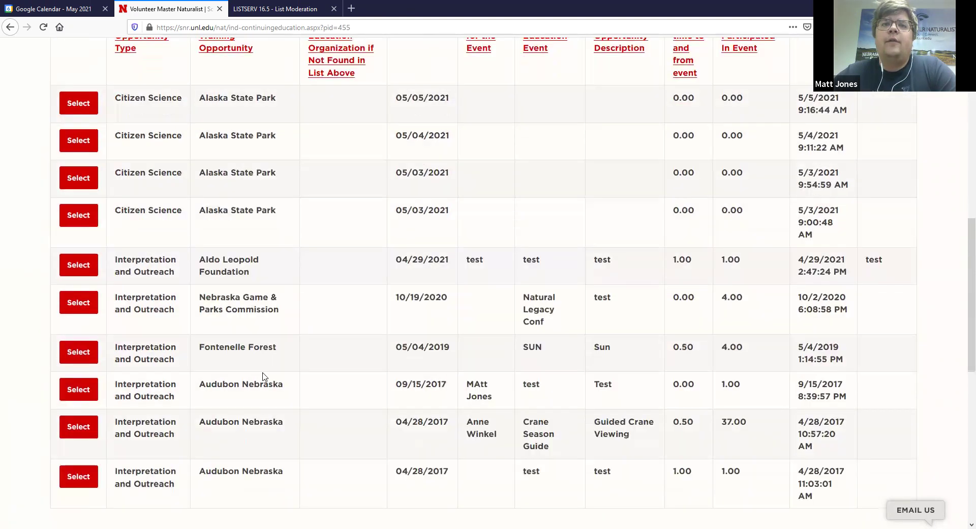
scroll(255, 261, "up", 2)
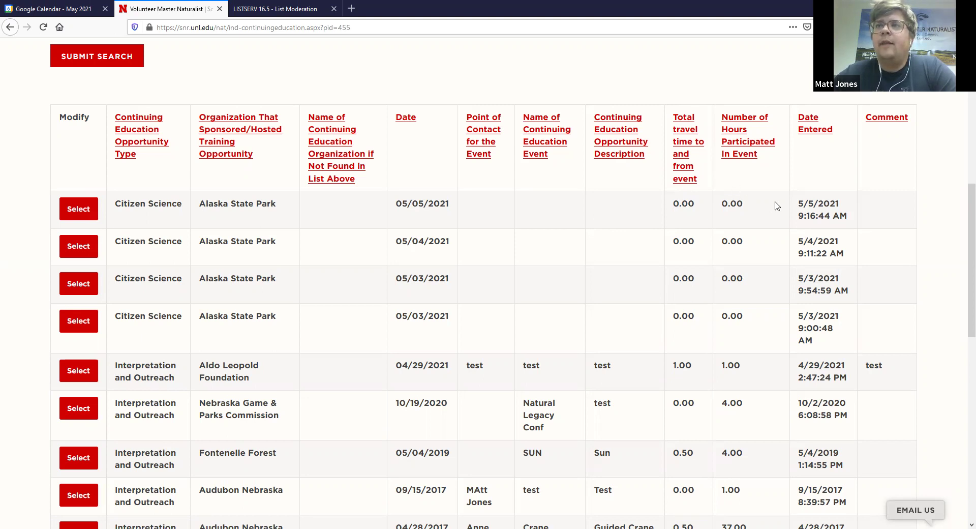
scroll(845, 380, "up", 2)
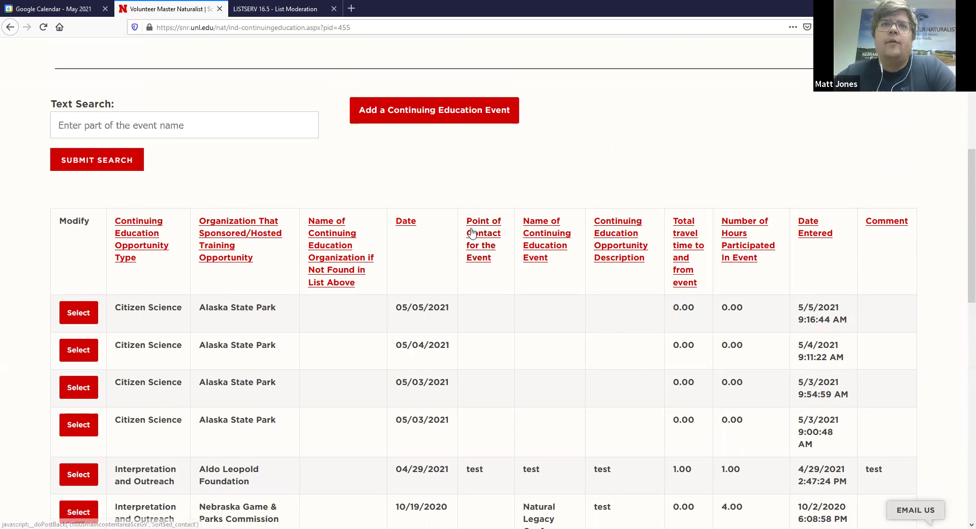
scroll(472, 232, "up", 1)
scroll(473, 232, "up", 1)
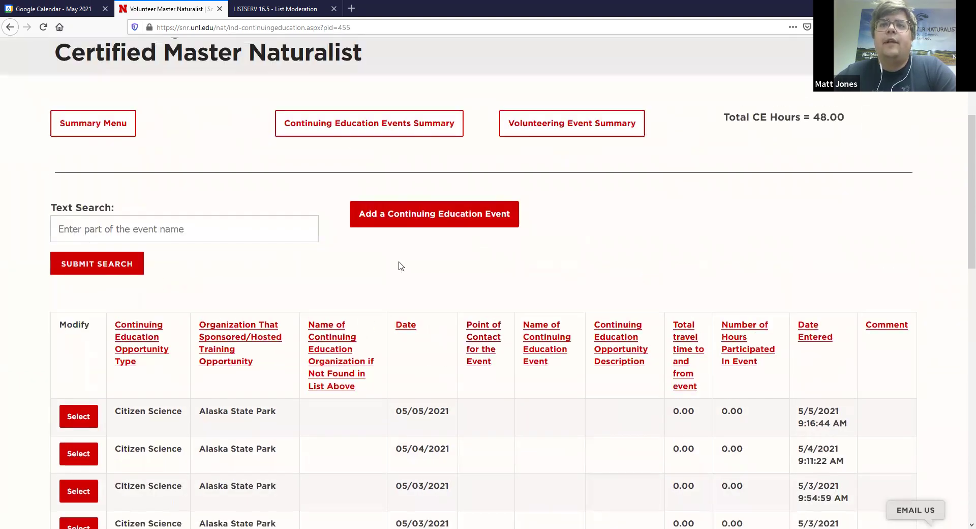
- Add a new Continuing Education event: a default Citizen Science, Alaska State Park, 05/06/2021, 0.00-hour record
left_click(408, 224)
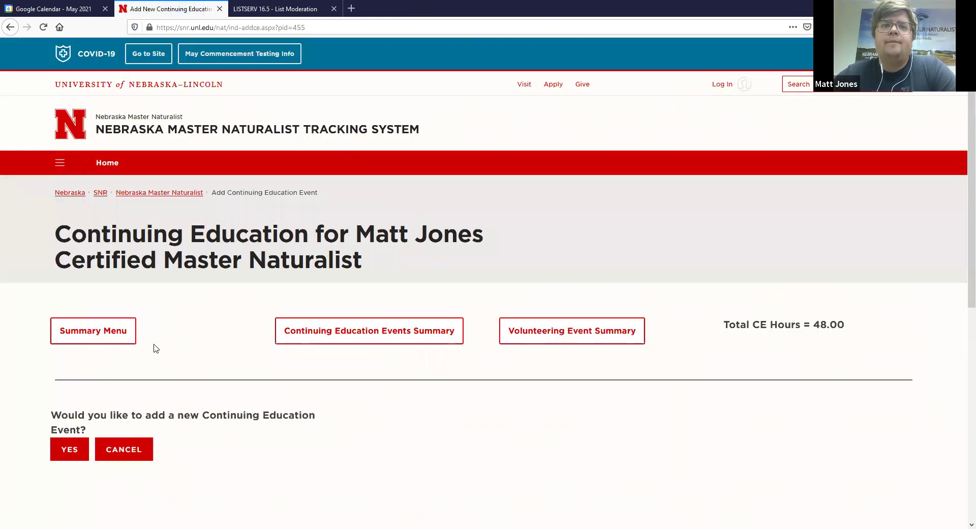
scroll(145, 350, "down", 2)
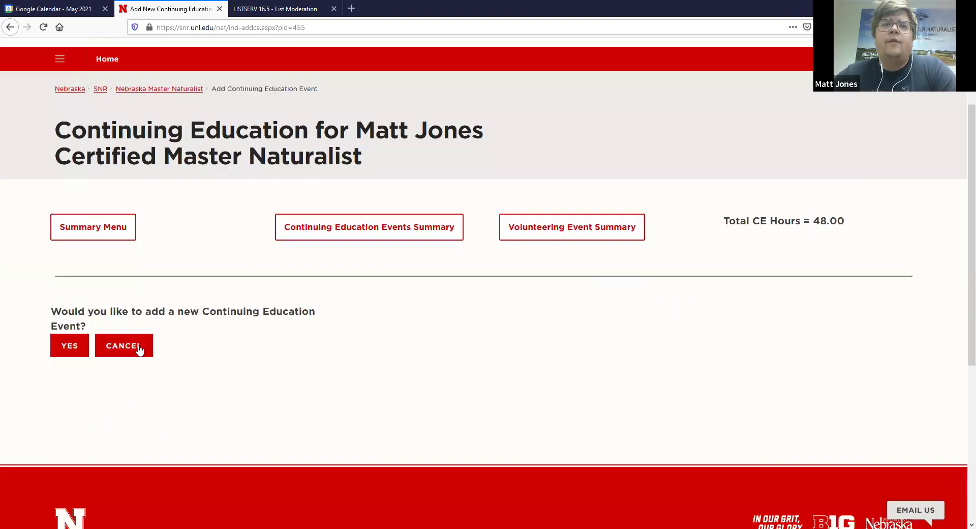
left_click(66, 350)
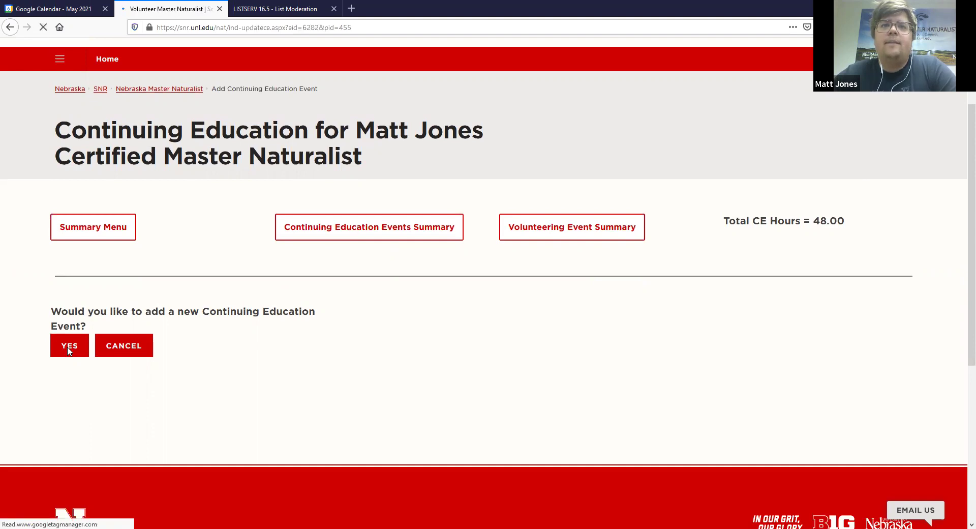
scroll(68, 348, "down", 3)
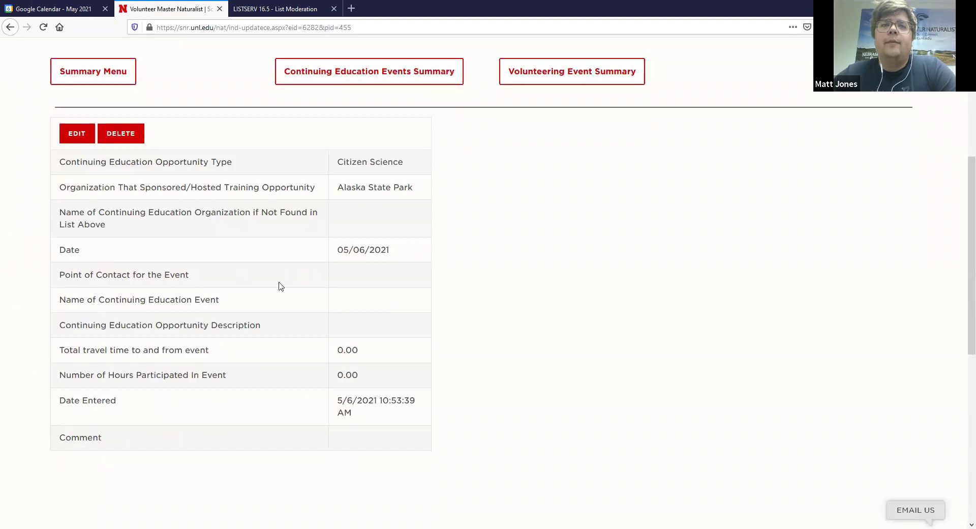
scroll(191, 269, "up", 1)
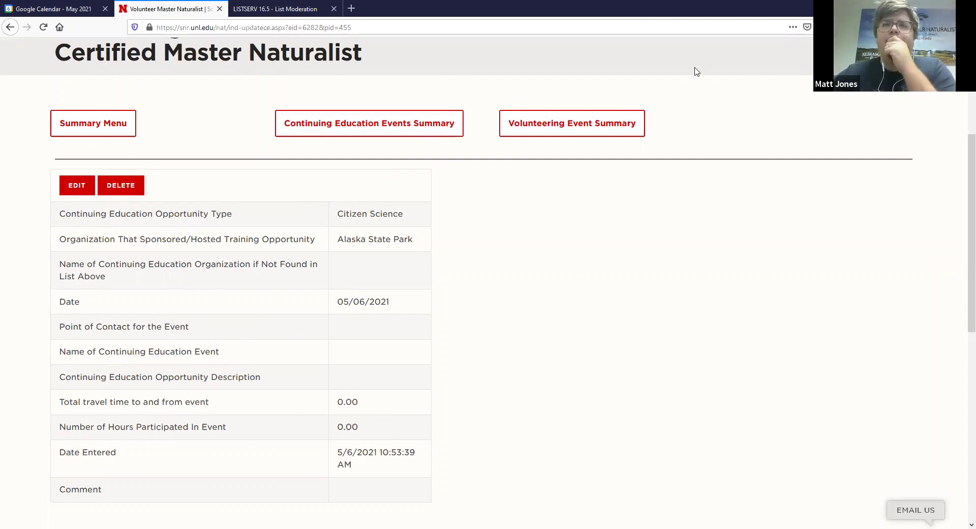
- Open the new event for editing and scroll through the Organization dropdown's sponsors
left_click(80, 188)
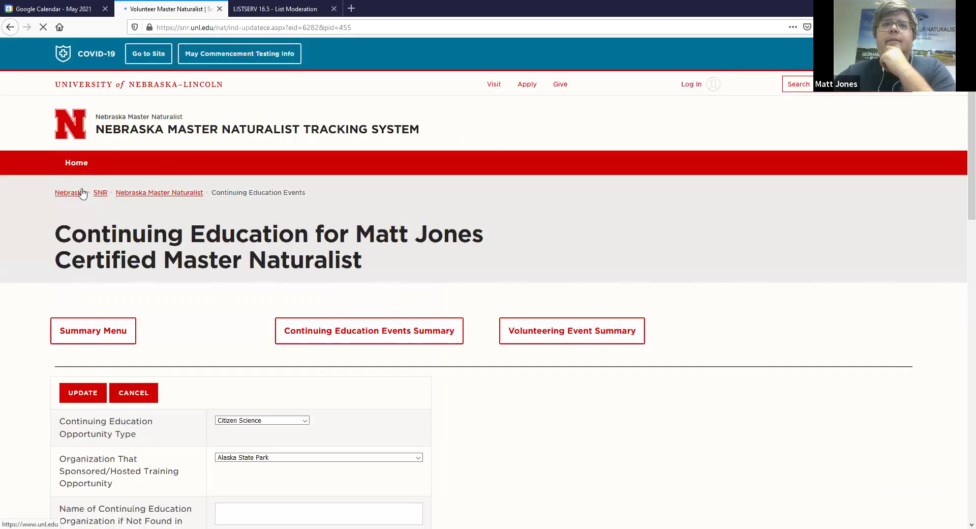
scroll(233, 275, "down", 5)
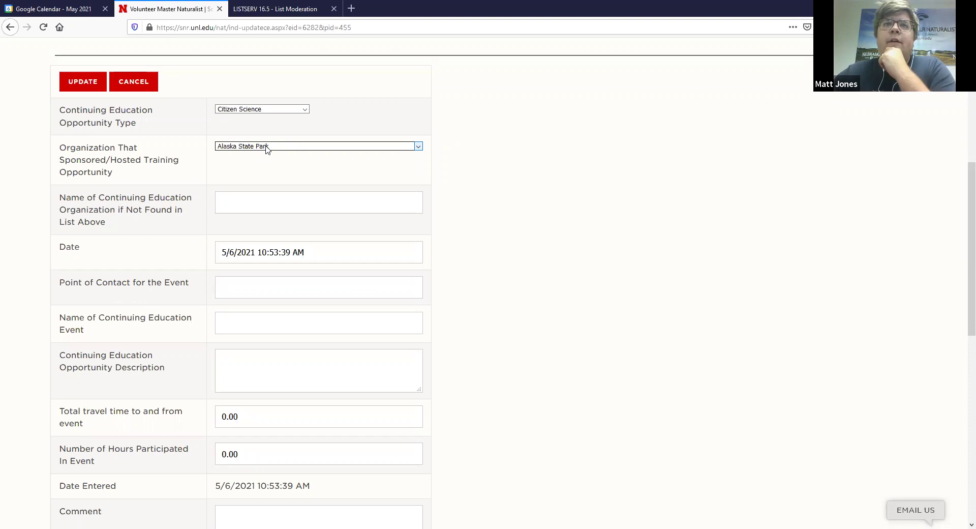
left_click(266, 148)
scroll(356, 170, "down", 1)
scroll(422, 193, "down", 1)
left_click_drag(422, 193, 421, 287)
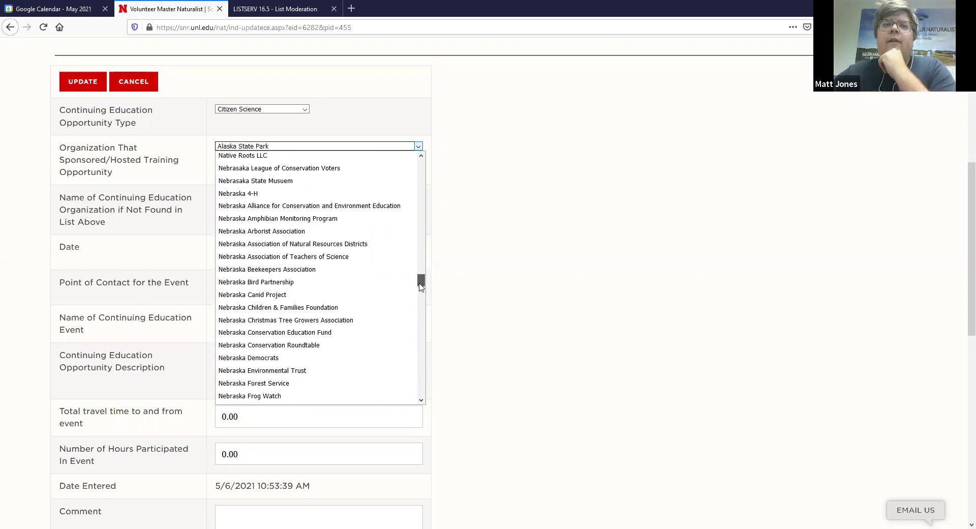
left_click_drag(420, 287, 417, 169)
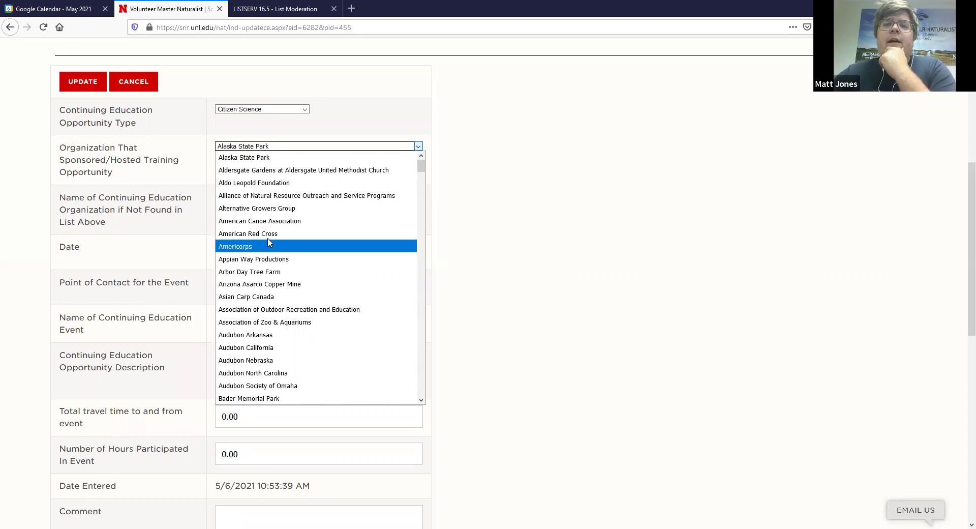
scroll(280, 246, "down", 1)
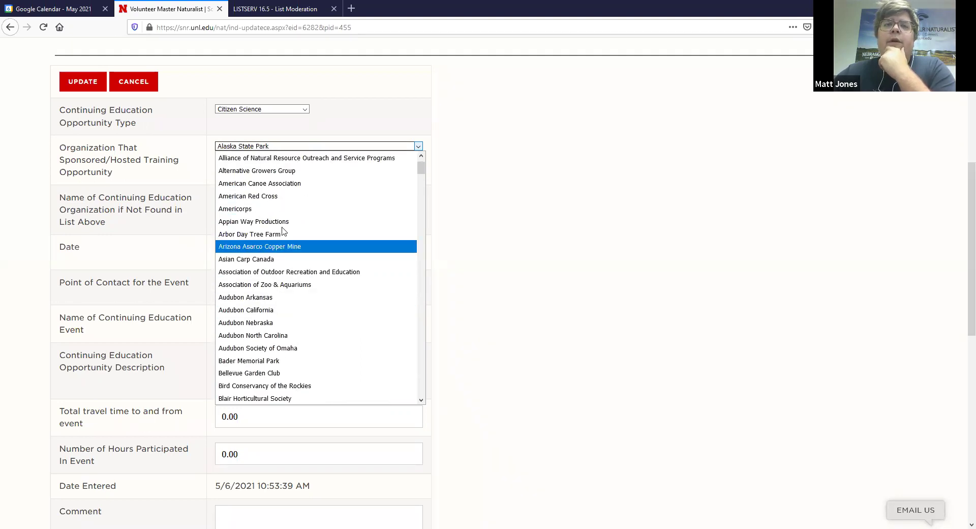
scroll(294, 294, "down", 1)
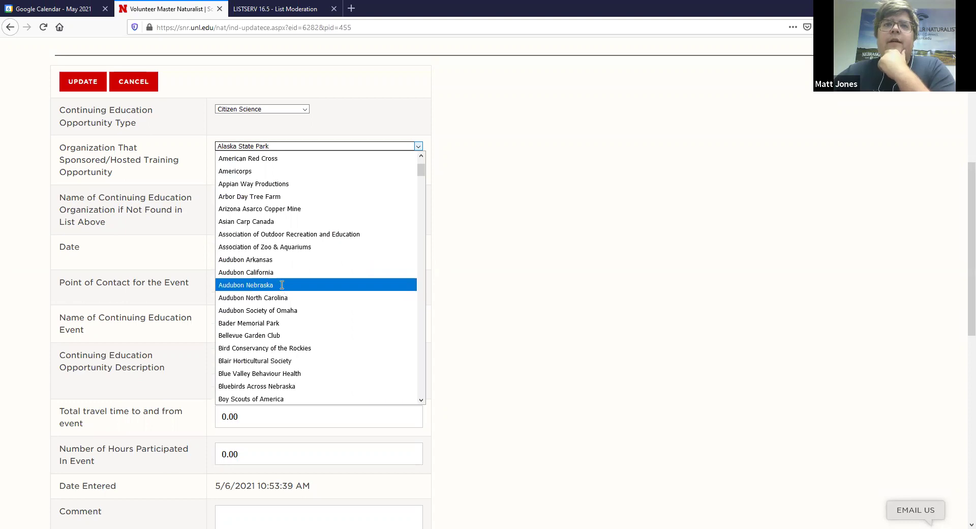
- Set the Opportunity Type to Interpretation and Outreach
left_click(282, 285)
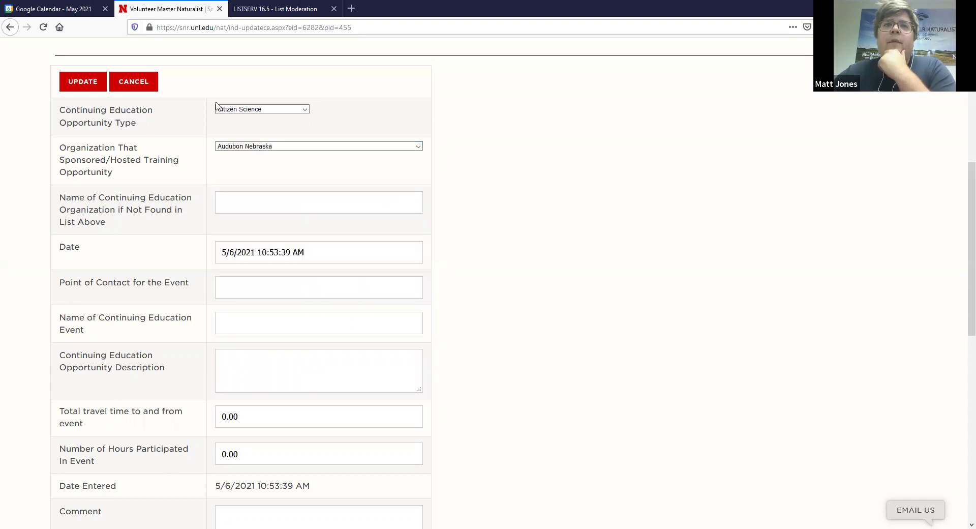
left_click(248, 110)
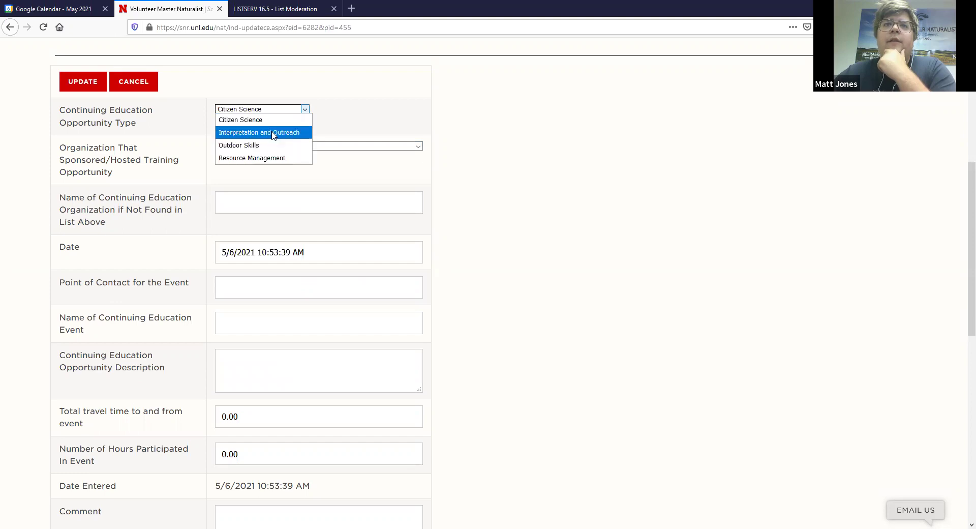
left_click(272, 133)
- Choose Individual Project as the sponsoring organization
left_click(271, 192)
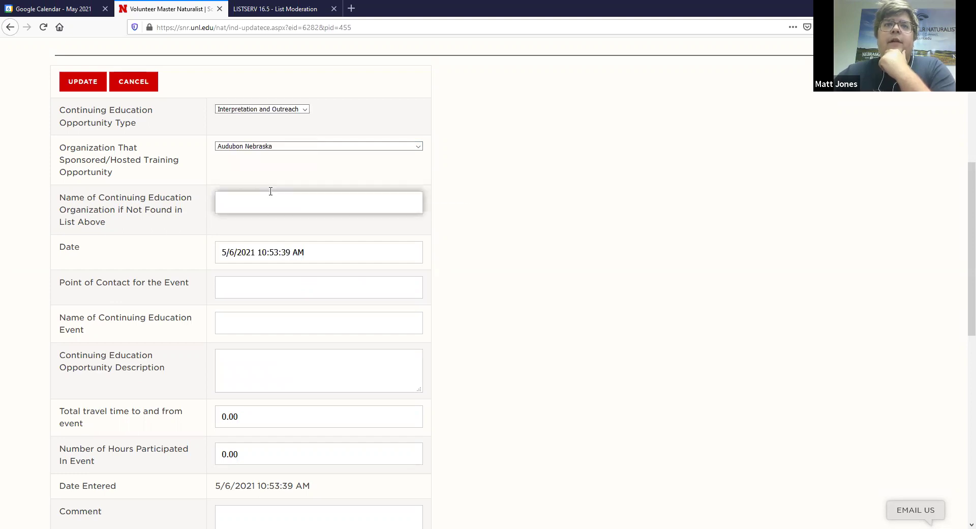
left_click(274, 148)
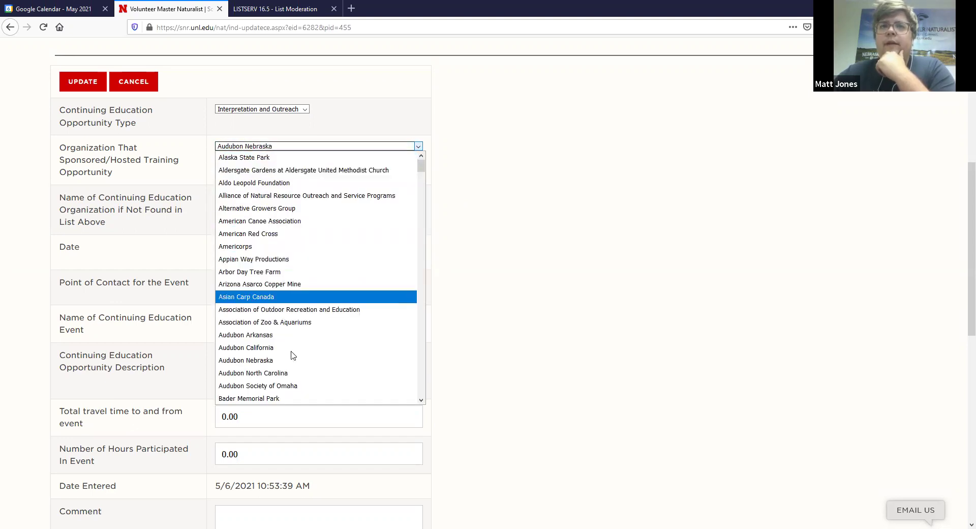
key("Escape")
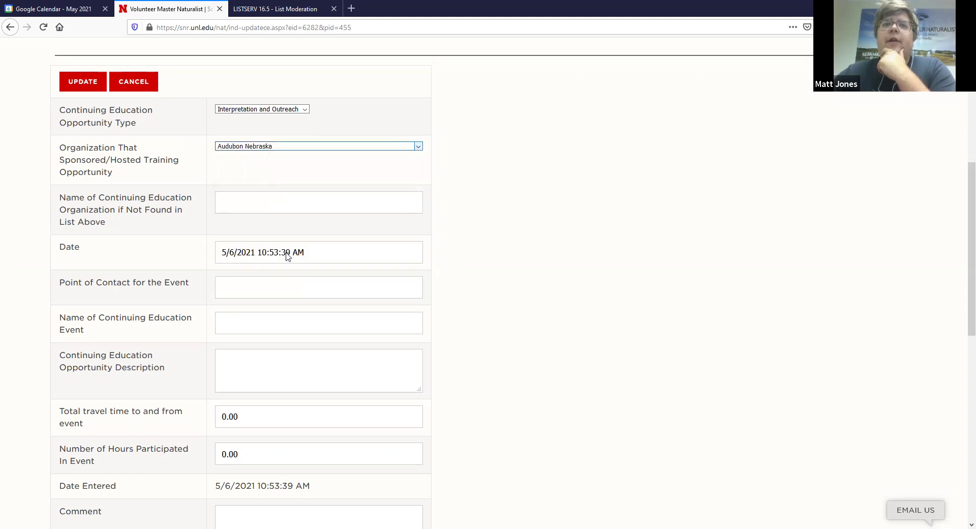
key("alt+Down")
scroll(287, 257, "down", 5)
scroll(287, 256, "down", 15)
scroll(288, 256, "down", 7)
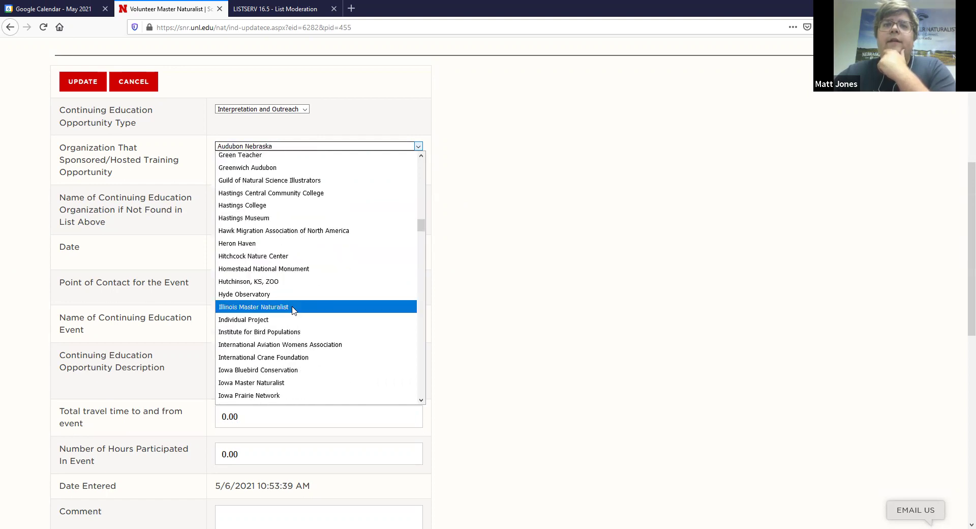
scroll(293, 308, "down", 2)
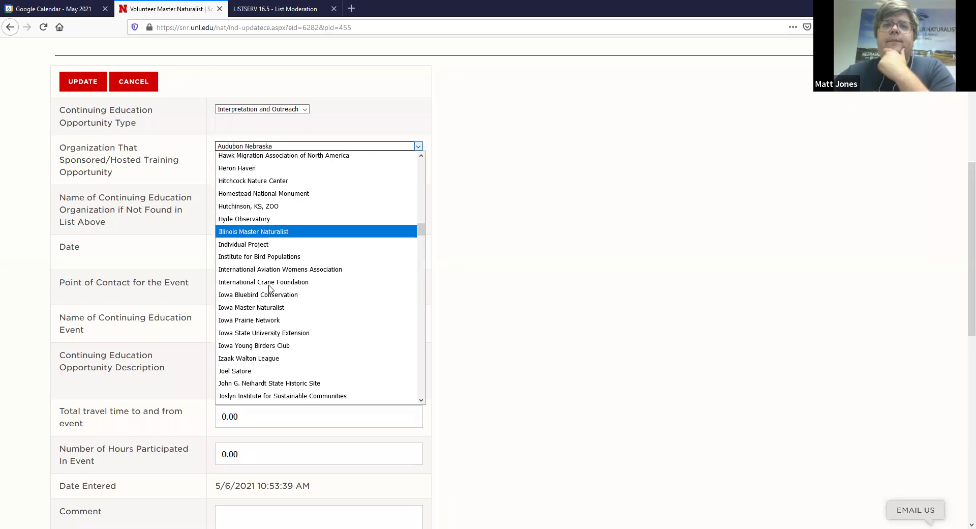
scroll(290, 300, "down", 1)
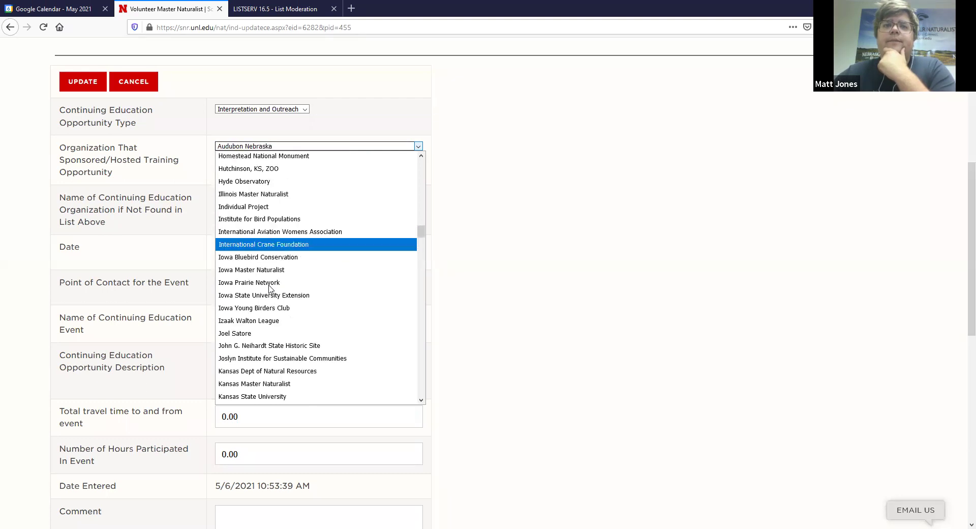
left_click(256, 206)
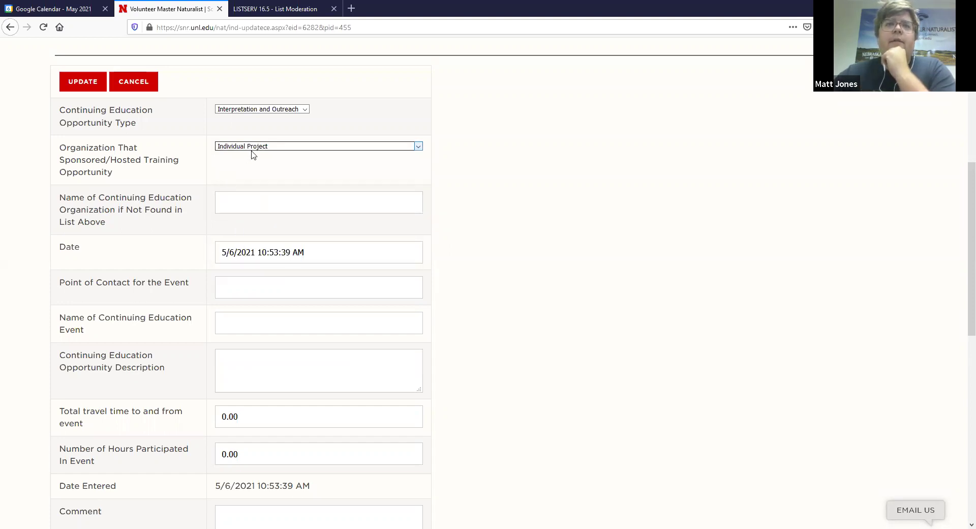
- Select the old Date value and start overwriting it with 4/15/21
left_click(246, 254)
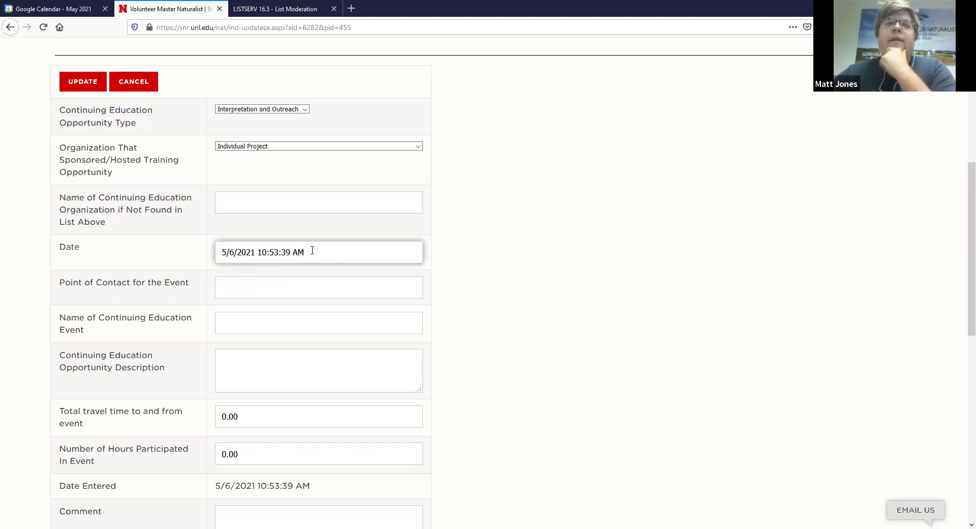
scroll(312, 250, "down", 1)
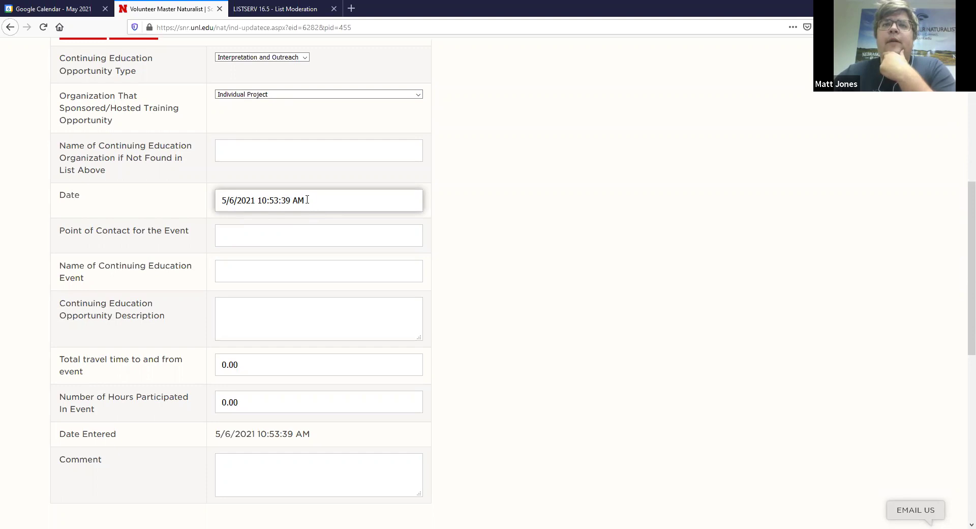
left_click_drag(305, 200, 211, 206)
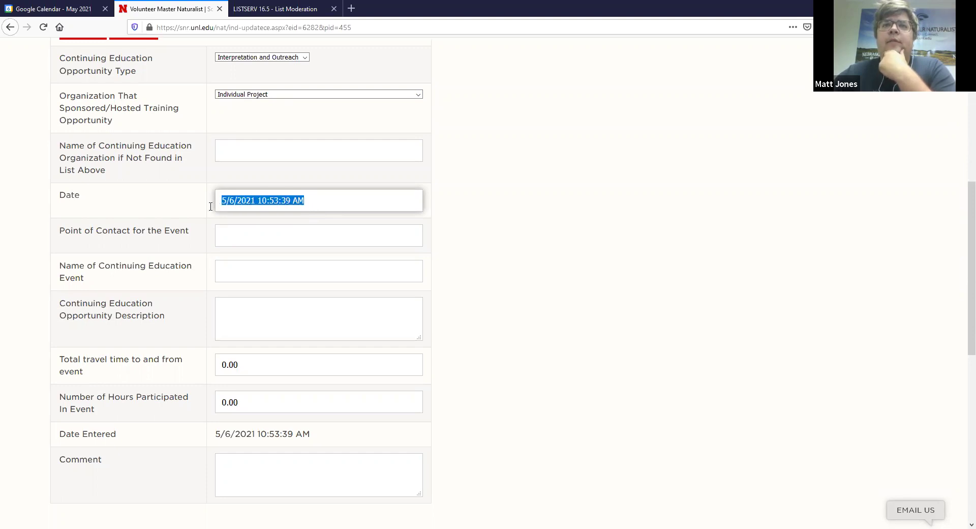
left_click(229, 203)
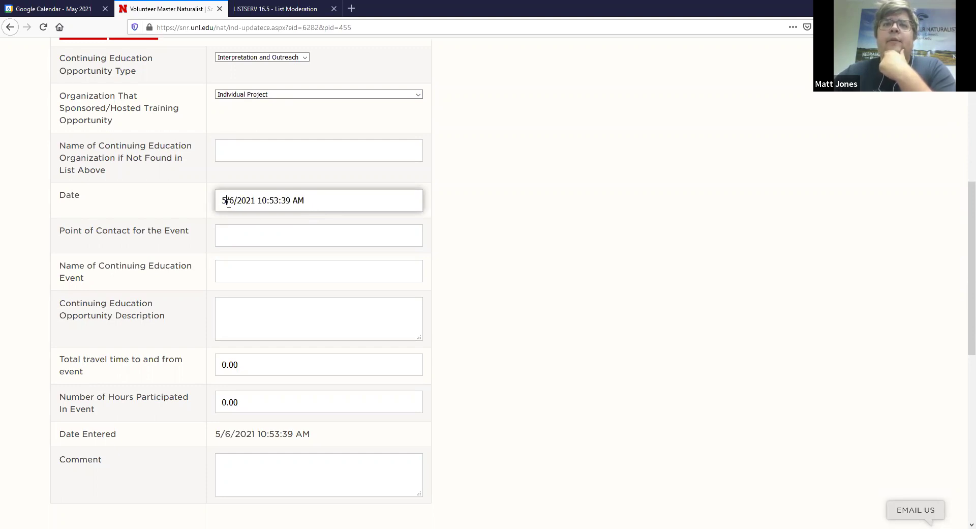
left_click_drag(315, 199, 144, 204)
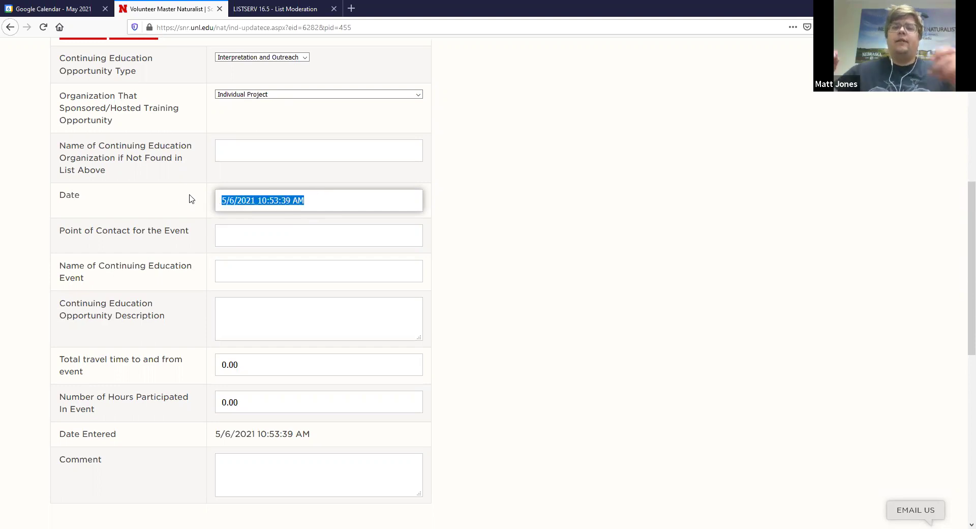
type("4")
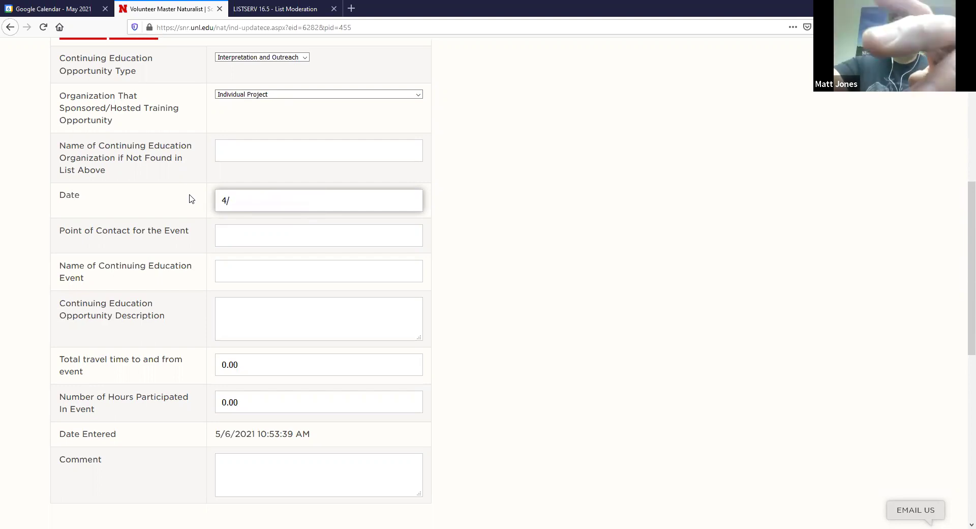
type("/15/21")
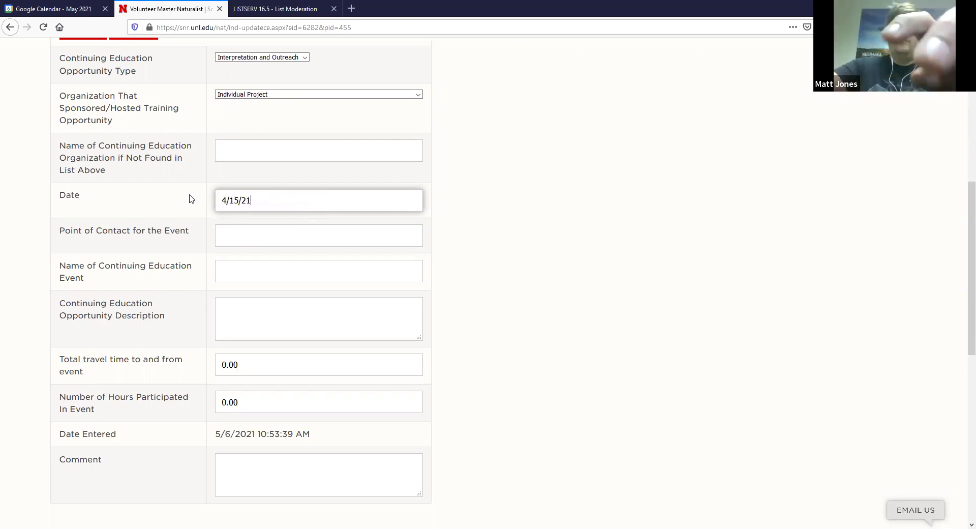
- Enter the point of contact's name and name the event 'Crane Season Training'
left_click(245, 236)
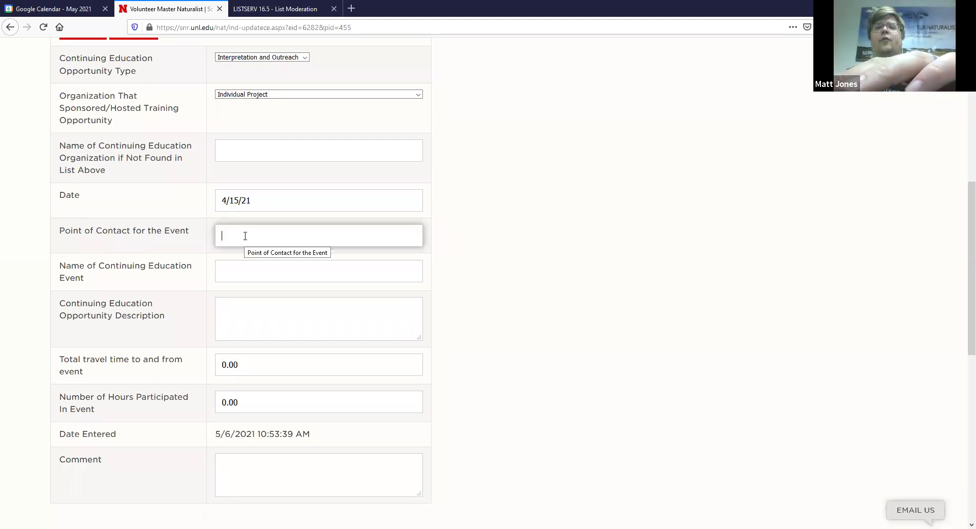
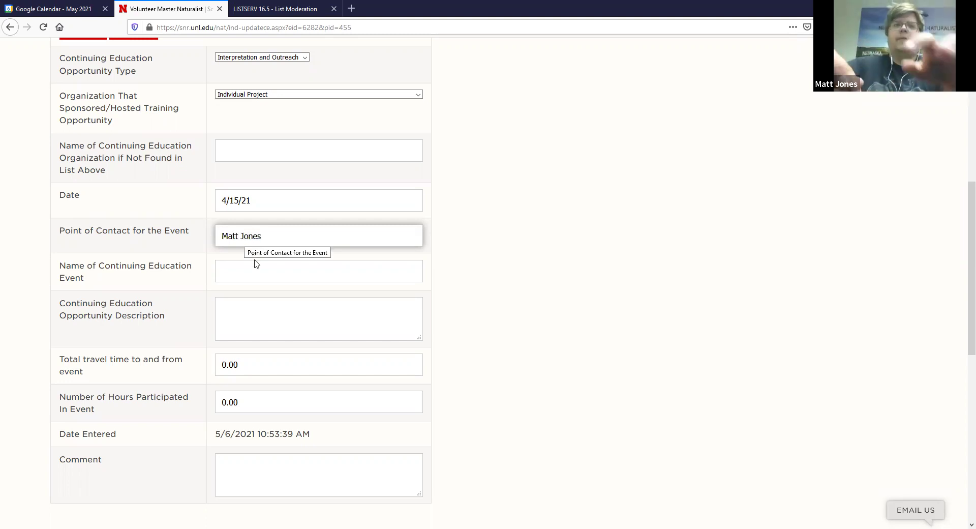
left_click(255, 265)
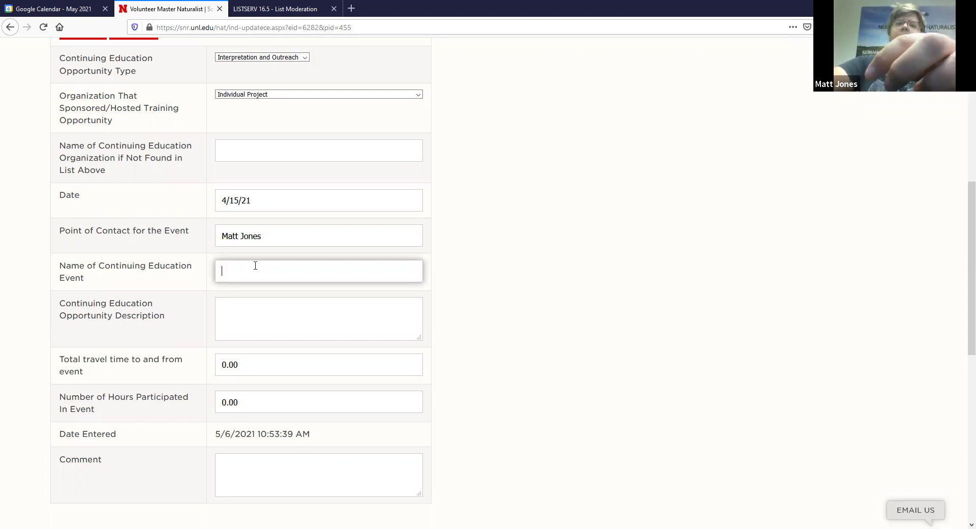
type("Crane Season Training")
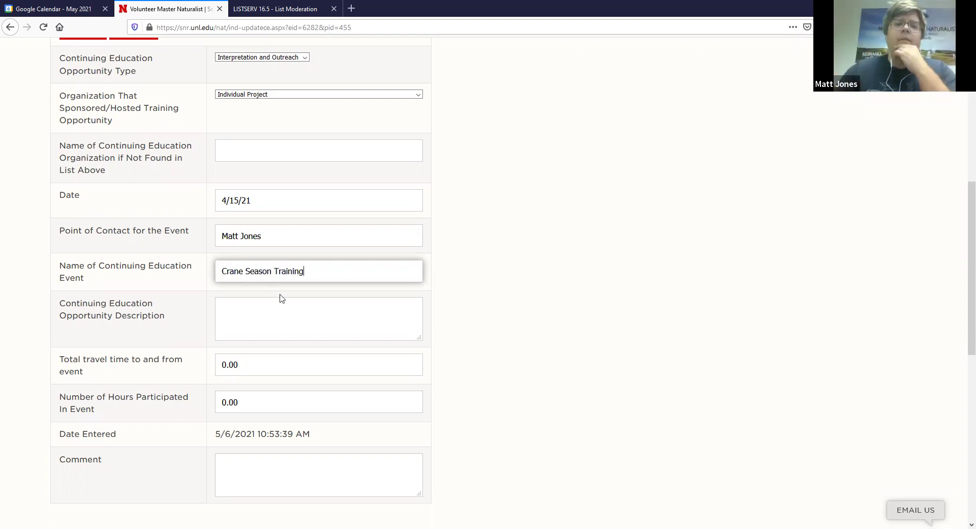
left_click(294, 312)
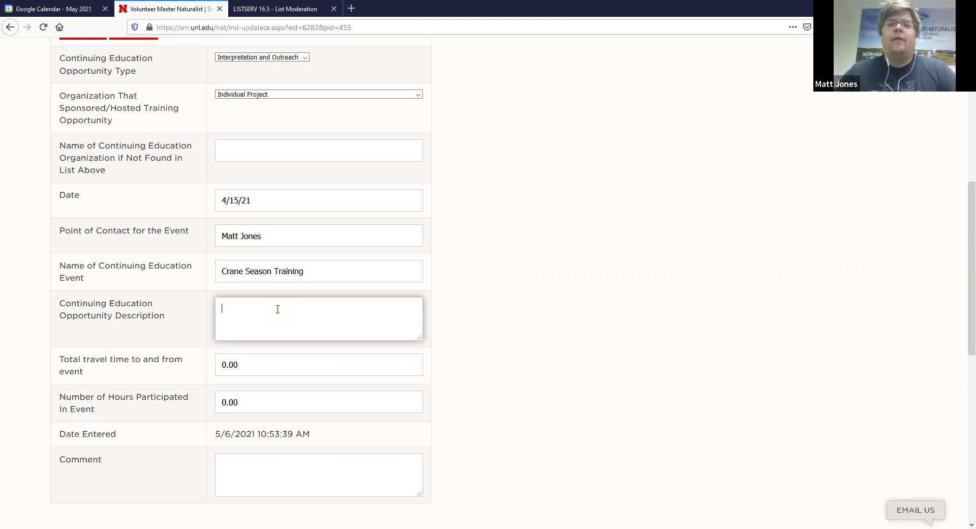
- Enter description 'test' and replace the 0.00 travel time with 1
type("test")
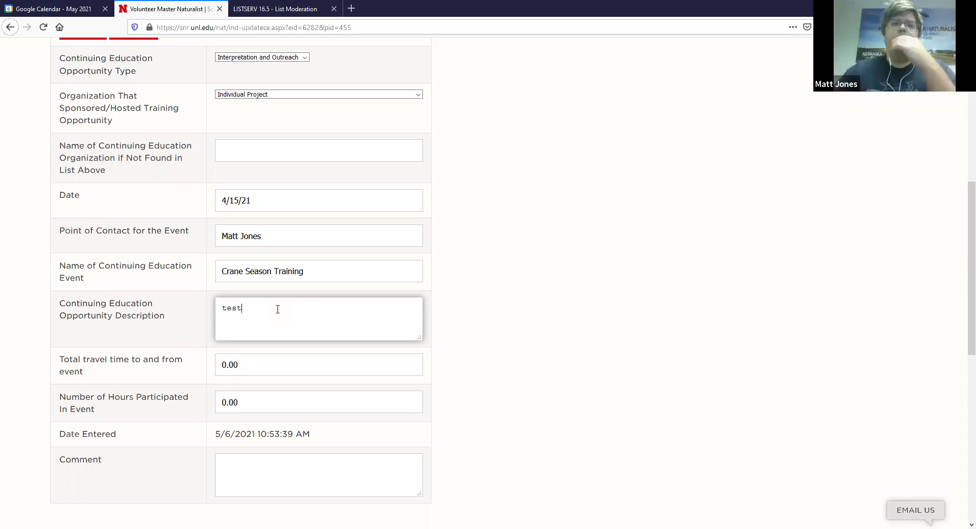
left_click(241, 364)
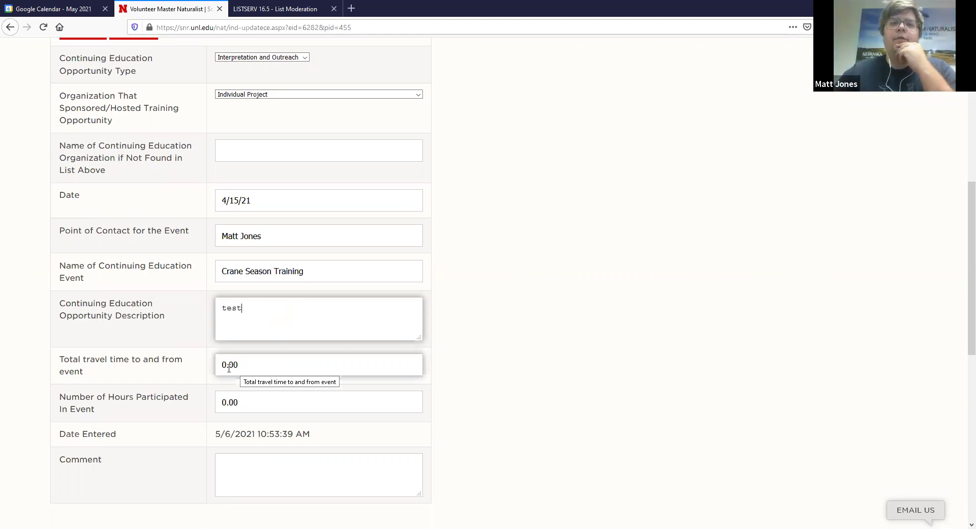
left_click_drag(247, 362, 211, 363)
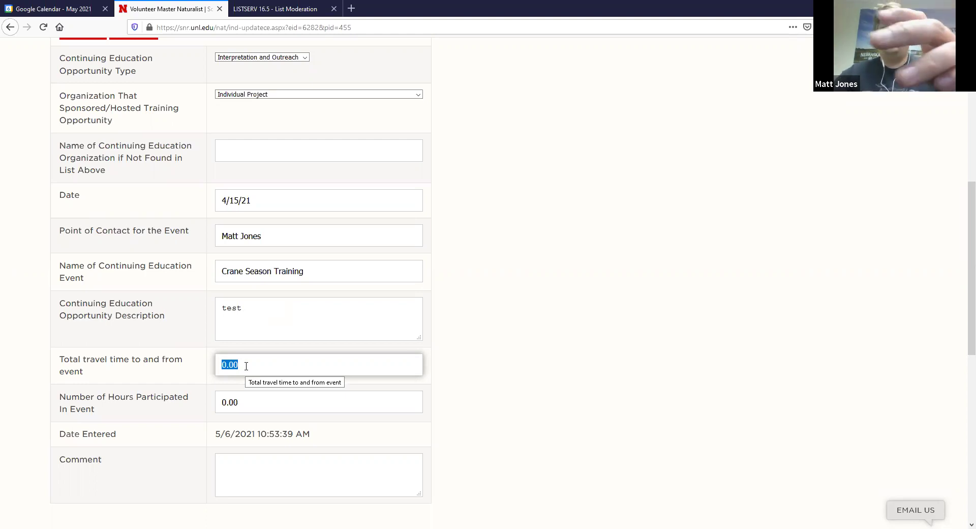
type(".2")
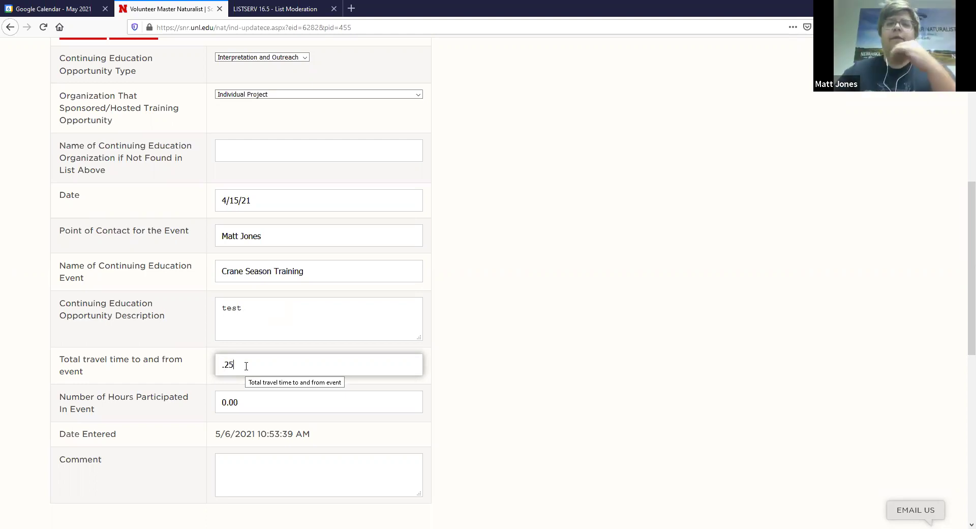
key("BackSpace")
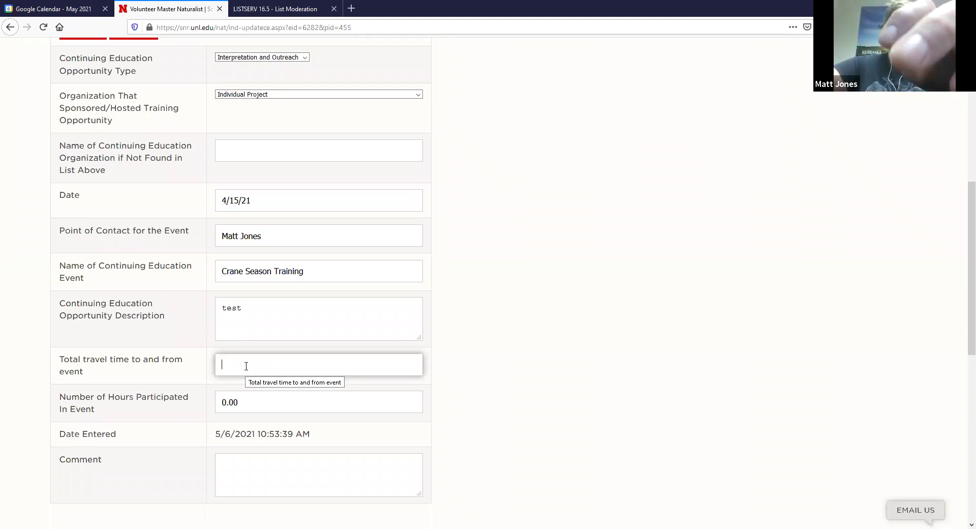
type("1")
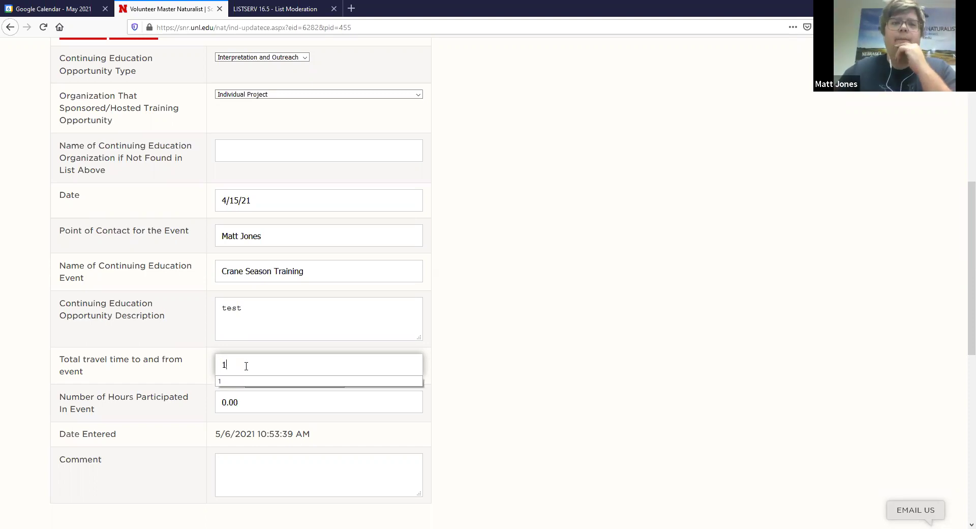
- Set hours participated to 1.00 and add the comment 'test'
left_click(231, 403)
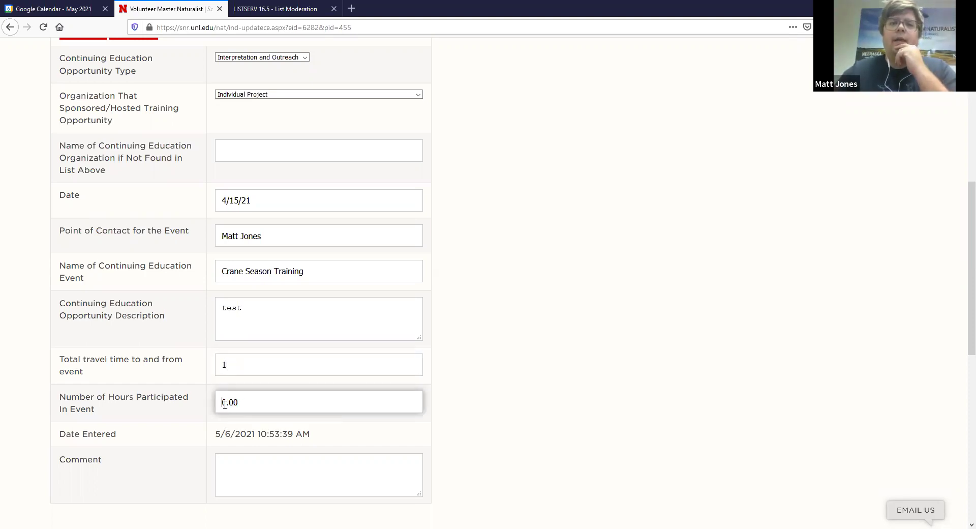
left_click_drag(225, 404, 222, 404)
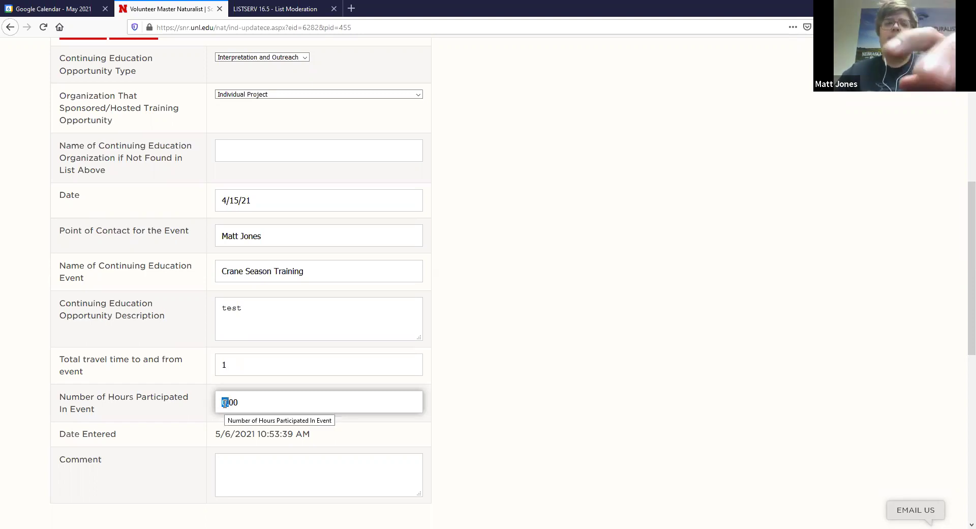
type("1.")
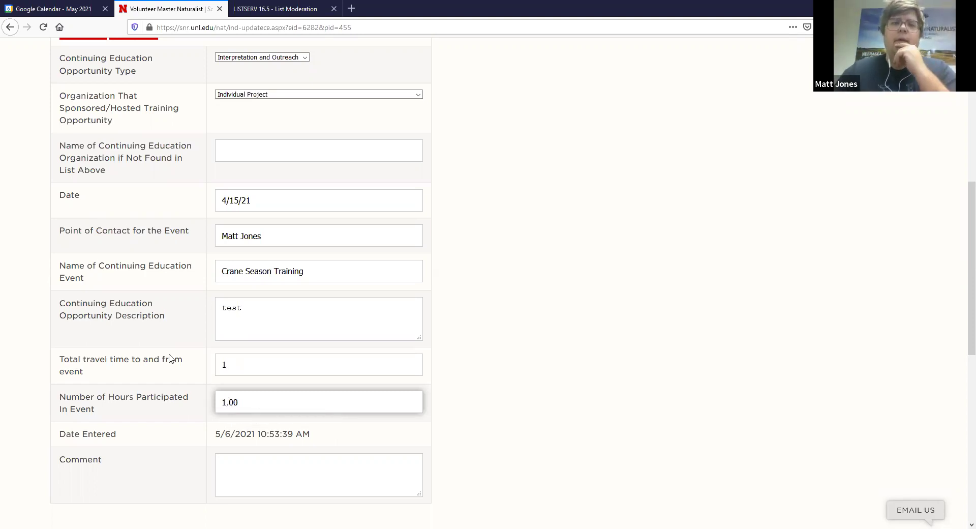
left_click_drag(329, 441, 218, 444)
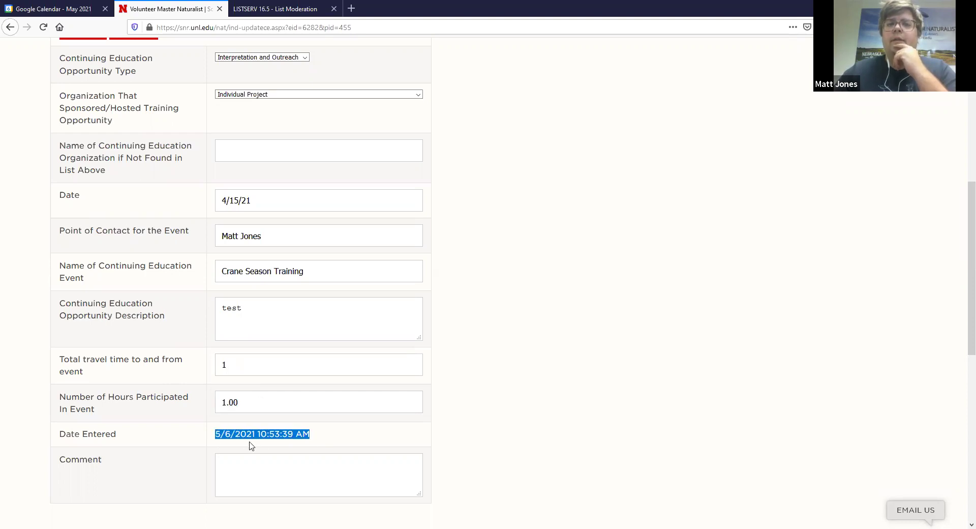
left_click(244, 466)
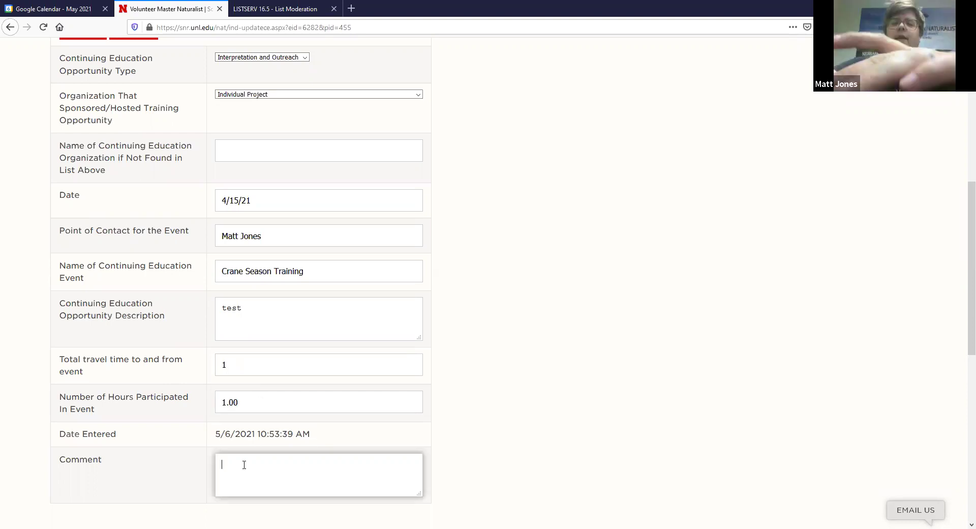
type("test")
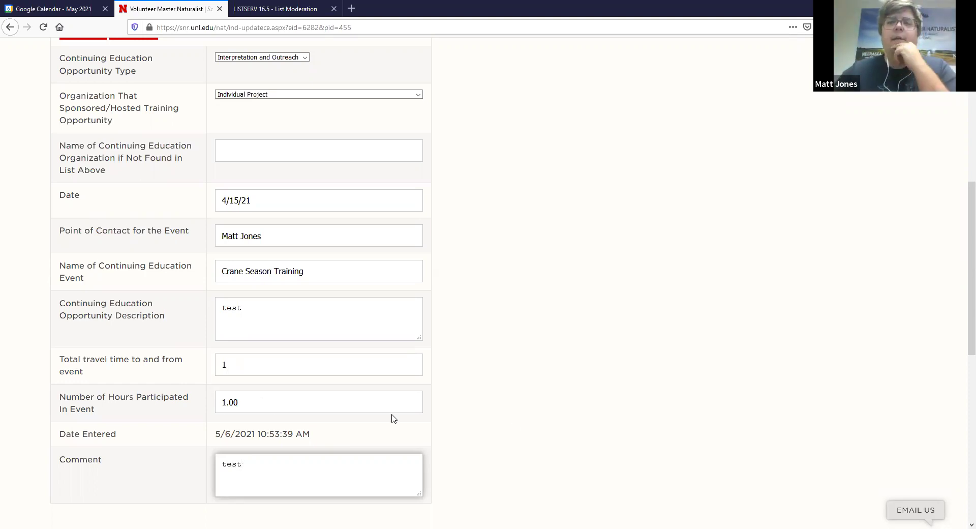
scroll(495, 482, "down", 1)
scroll(496, 482, "up", 4)
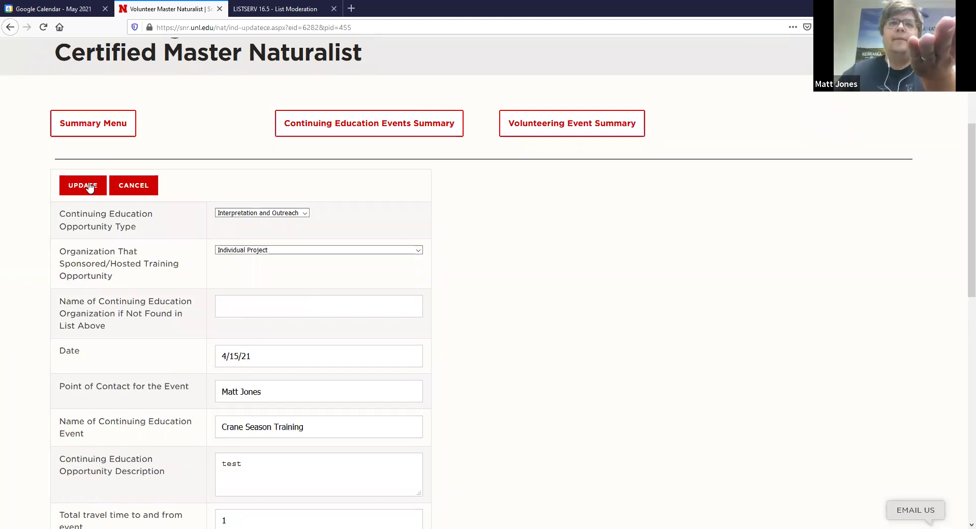
- Save the Crane Season Training edits and review the stored 04/15/2021 record with 1.00 hours
left_click(90, 187)
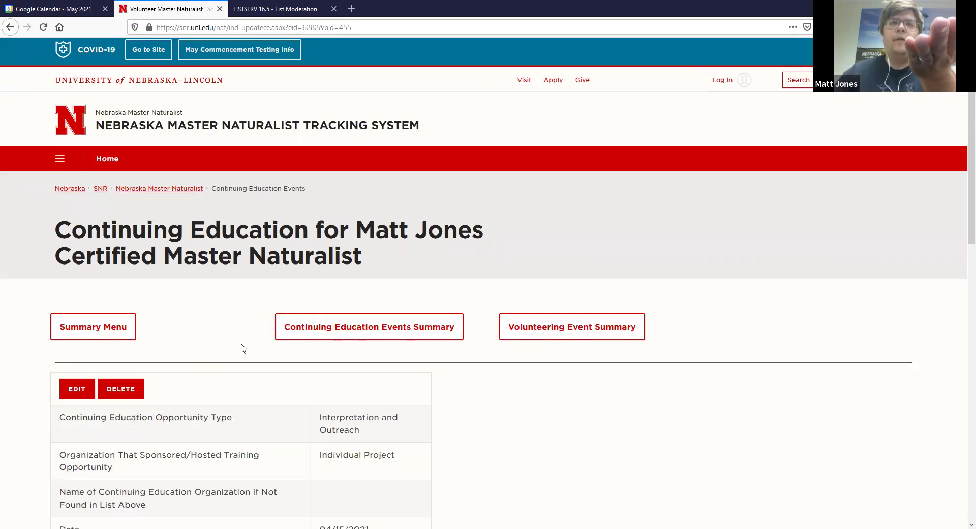
scroll(242, 348, "down", 7)
scroll(242, 348, "up", 1)
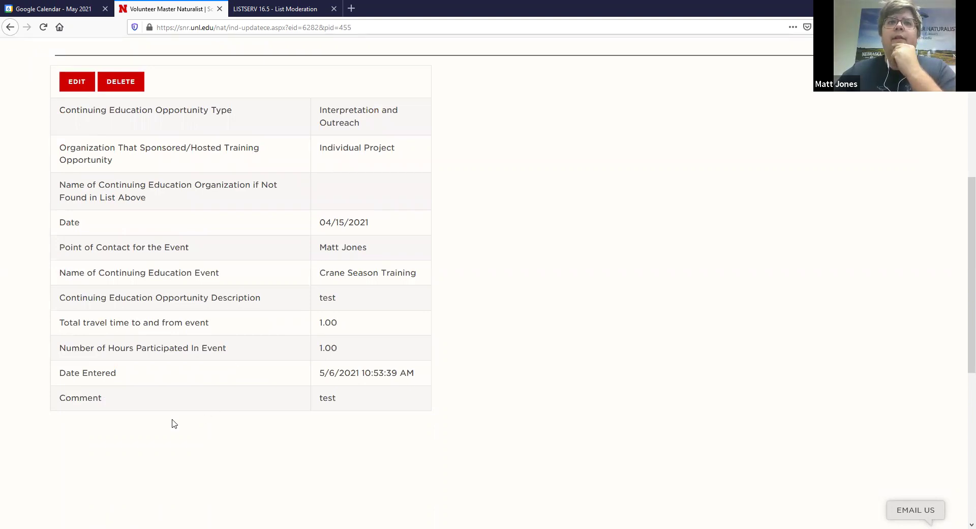
scroll(174, 423, "up", 2)
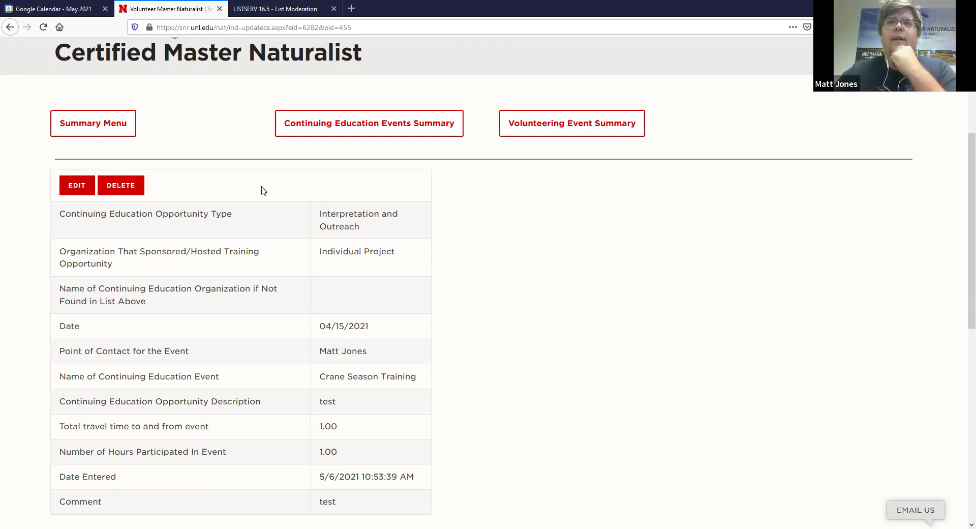
- Open the Volunteering Event Summary and scroll through the logged volunteer events with their dates and hours
left_click(522, 131)
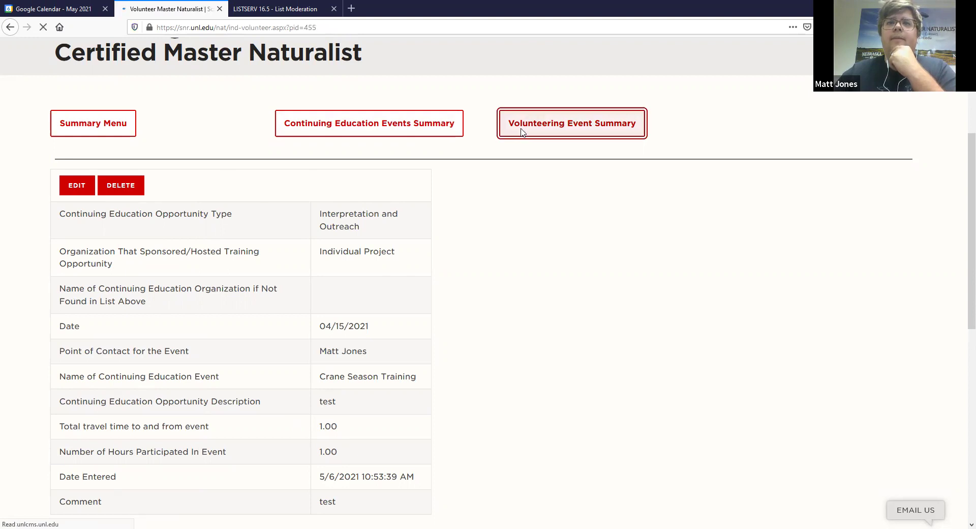
scroll(270, 291, "down", 3)
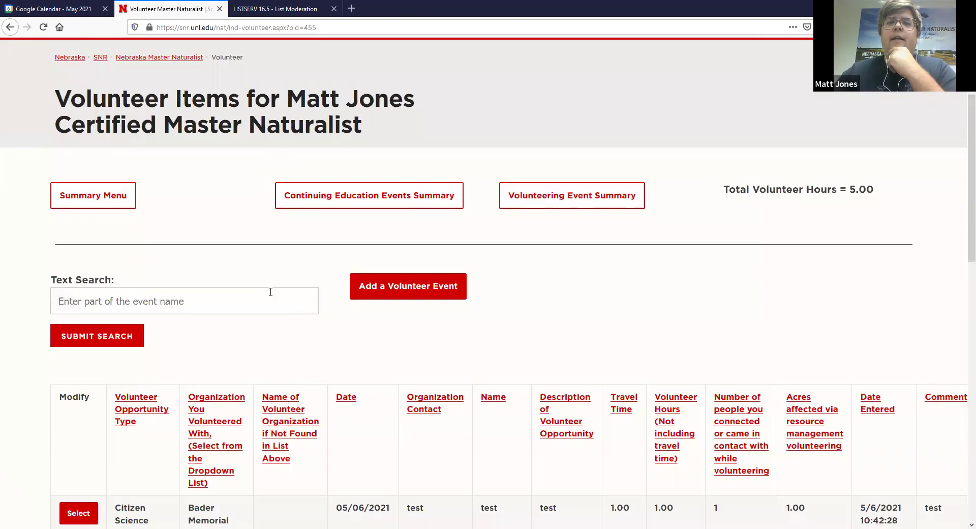
scroll(270, 292, "down", 5)
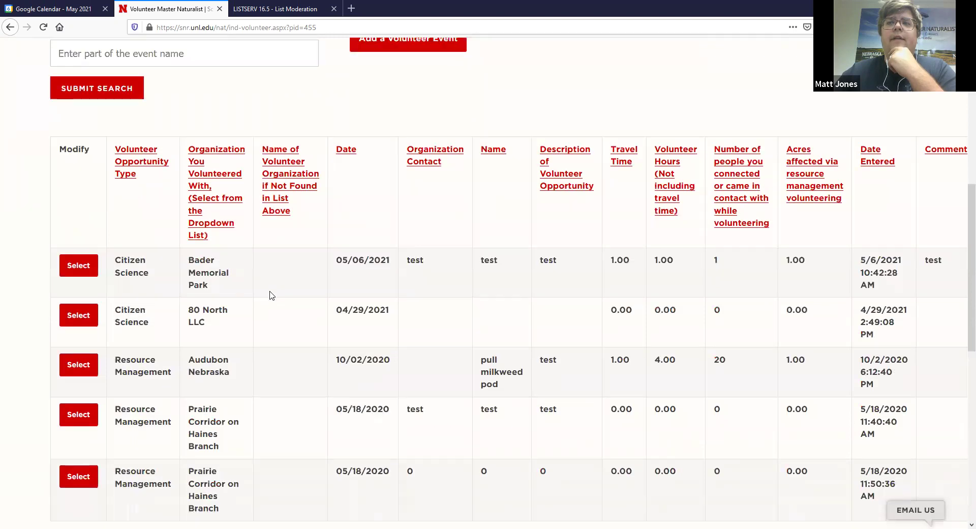
scroll(271, 295, "down", 2)
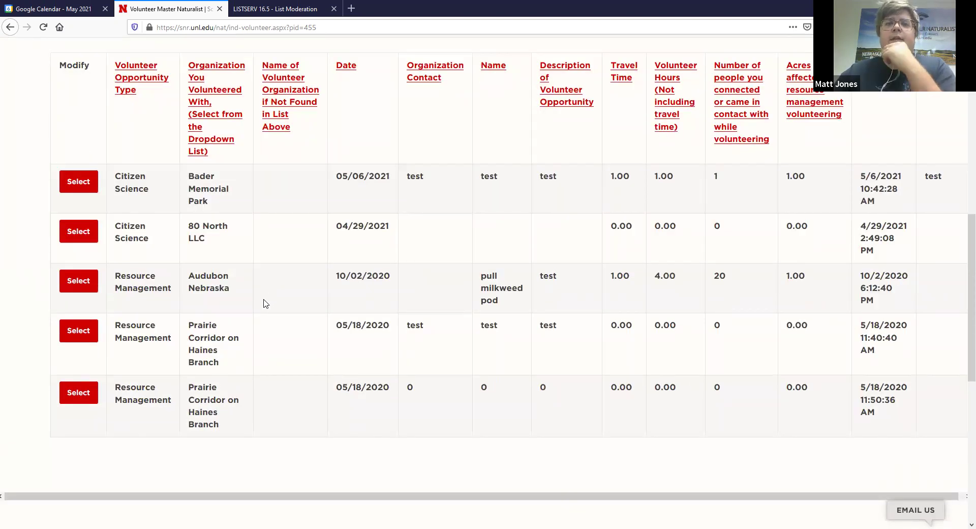
scroll(261, 406, "up", 1)
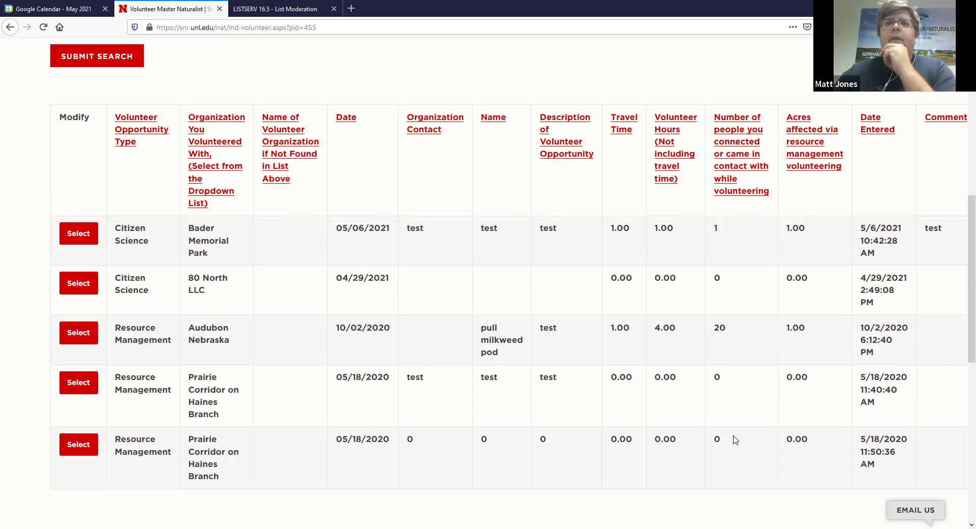
scroll(742, 441, "up", 1)
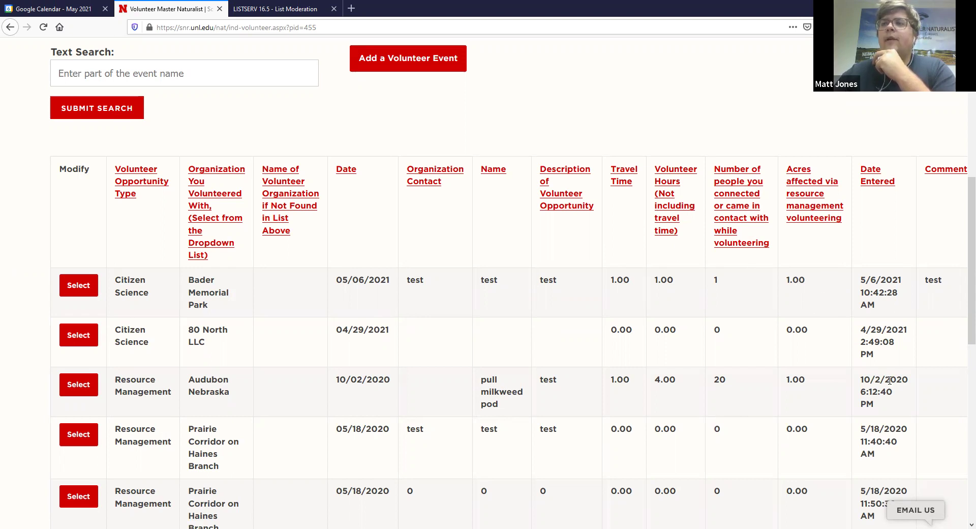
scroll(962, 276, "down", 1)
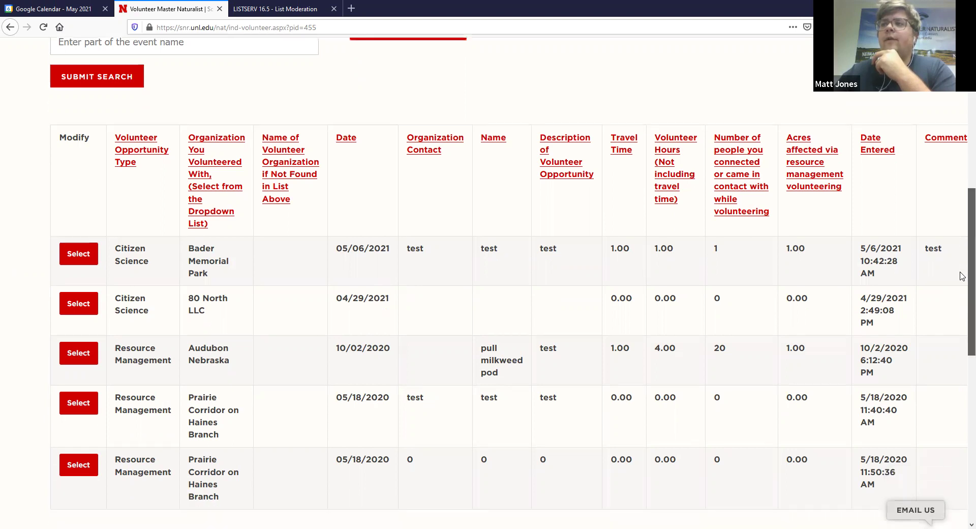
scroll(962, 264, "up", 1)
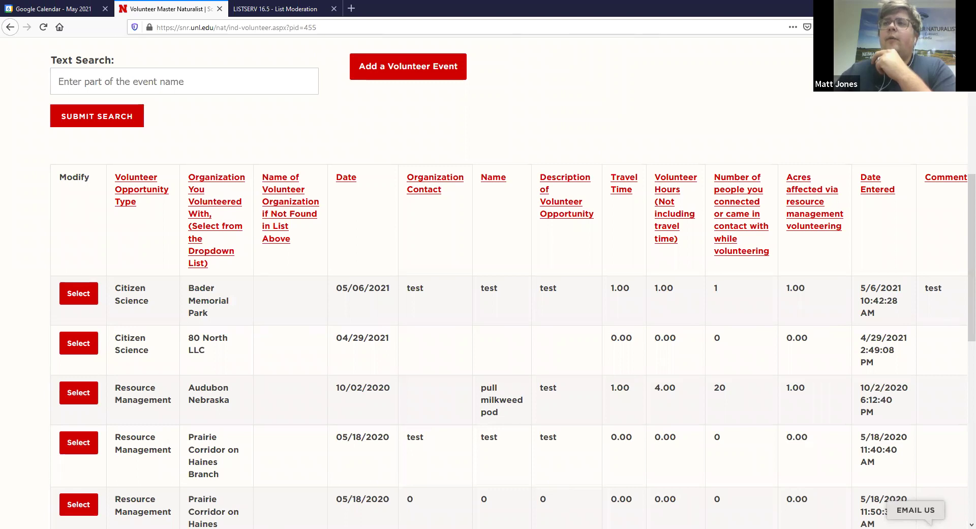
- Go back from the continuing-education record to the Volunteer Items summary showing 5.00 total hours
key("alt+Left")
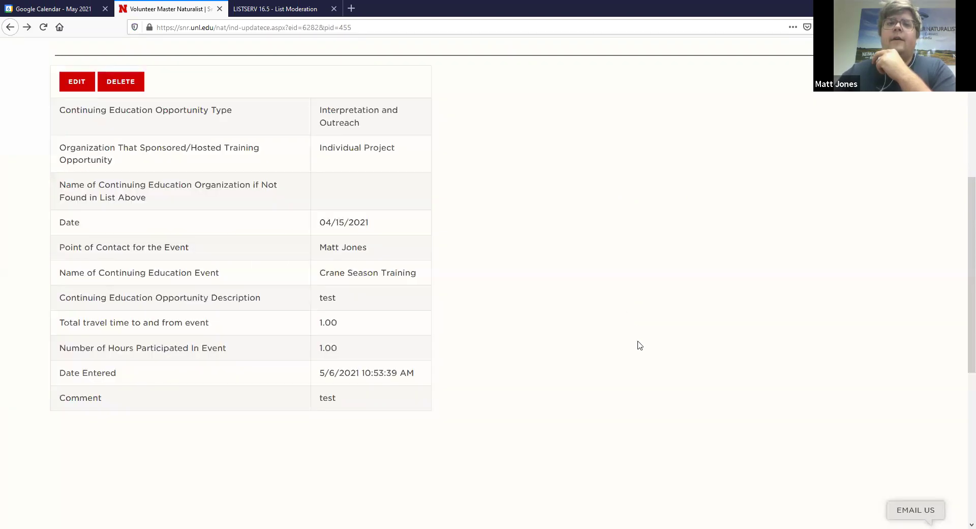
scroll(499, 344, "up", 1)
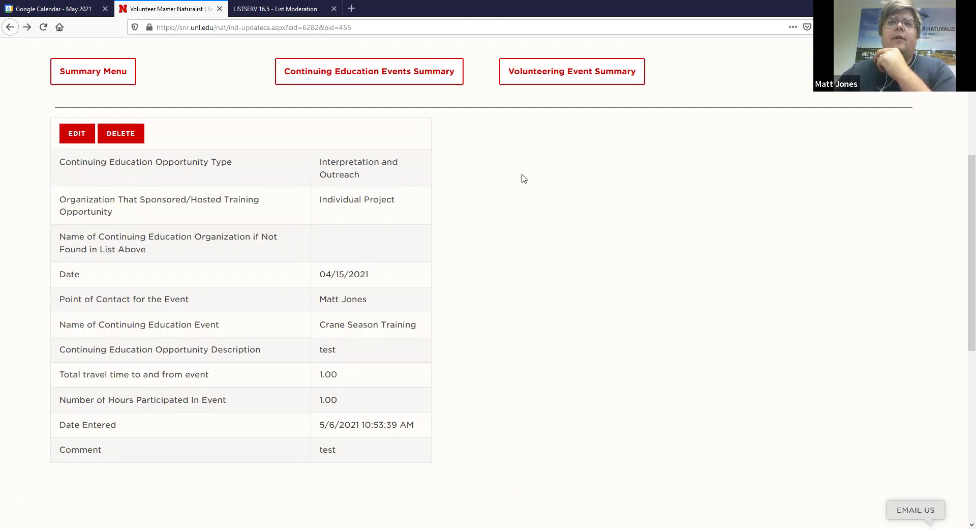
scroll(523, 178, "up", 1)
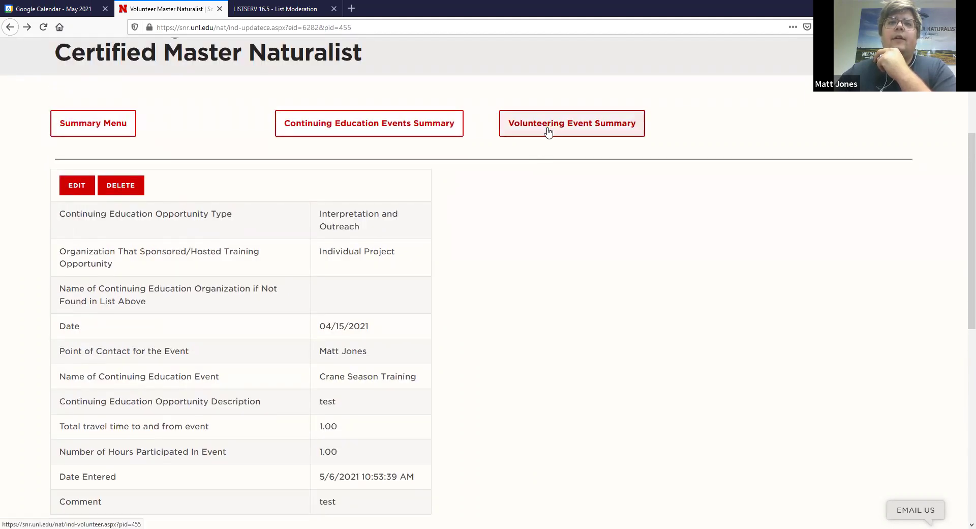
scroll(146, 249, "down", 1)
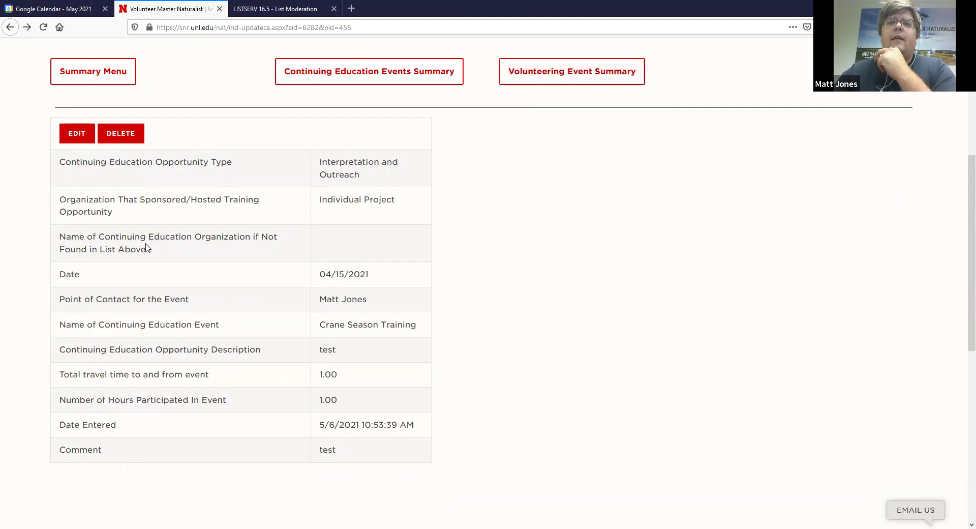
left_click(560, 82)
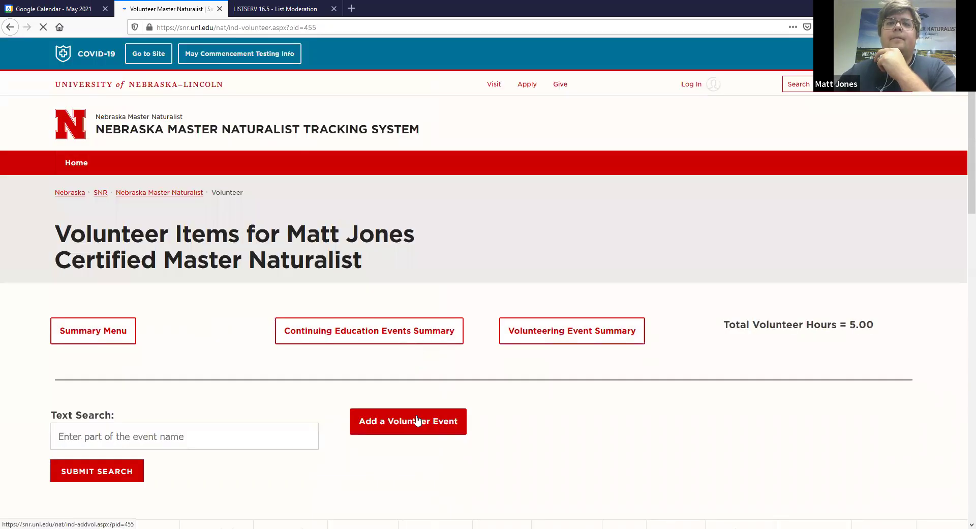
- Add and confirm a new volunteer event dated 05/06/2021, then open it for editing
left_click(416, 416)
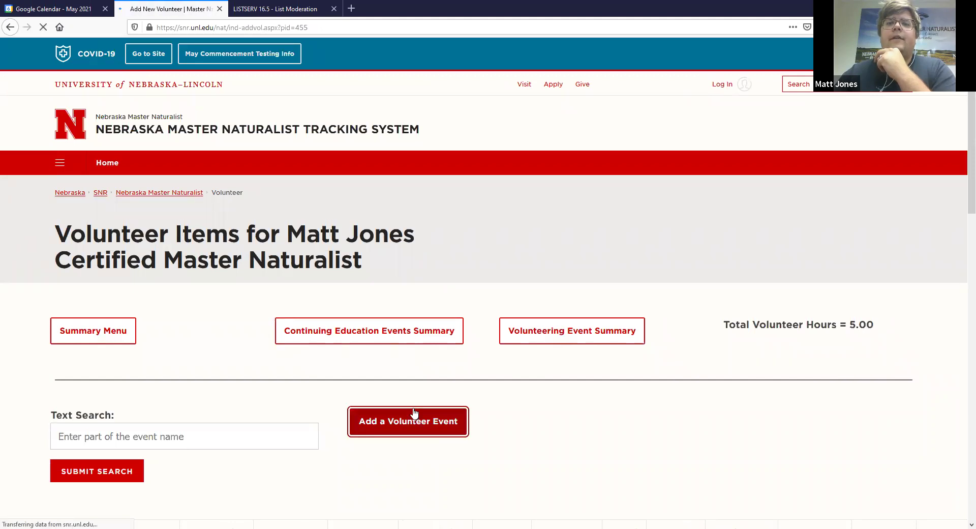
scroll(414, 410, "down", 3)
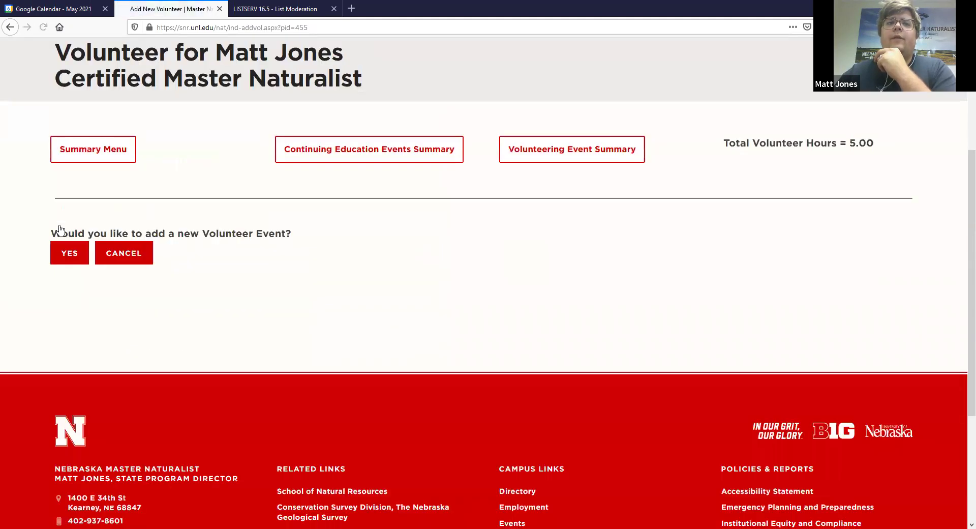
left_click(60, 228)
scroll(59, 228, "down", 5)
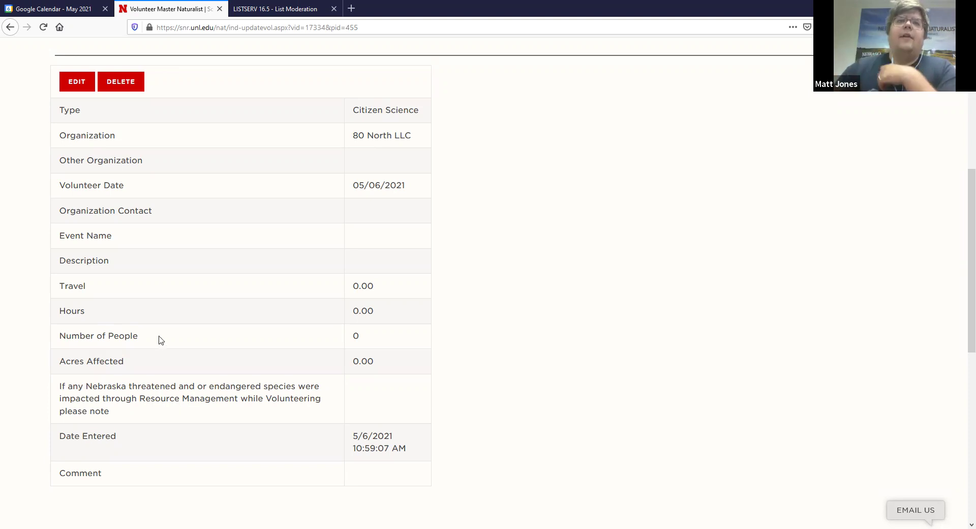
left_click(77, 81)
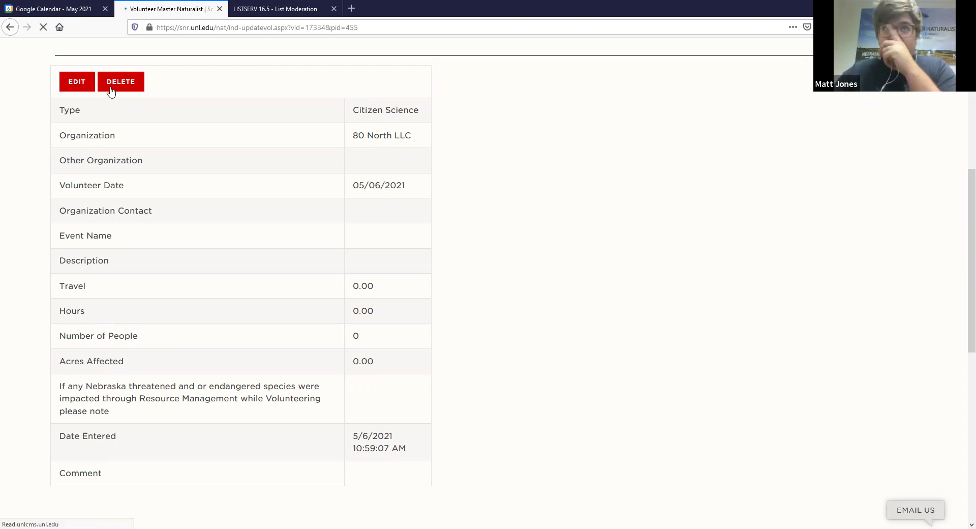
- Set the event type to Outdoor Skills and the organization to Nebraska 4-H
scroll(206, 239, "down", 5)
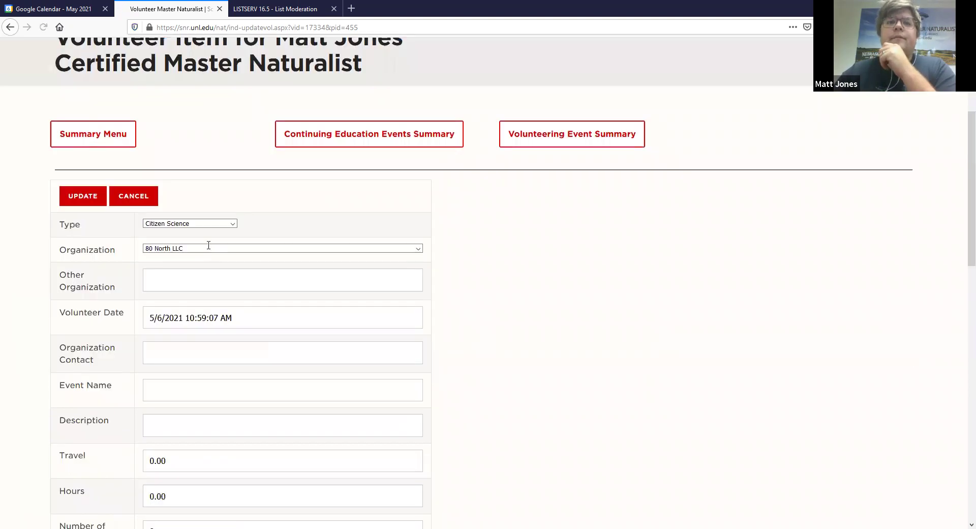
scroll(201, 196, "down", 2)
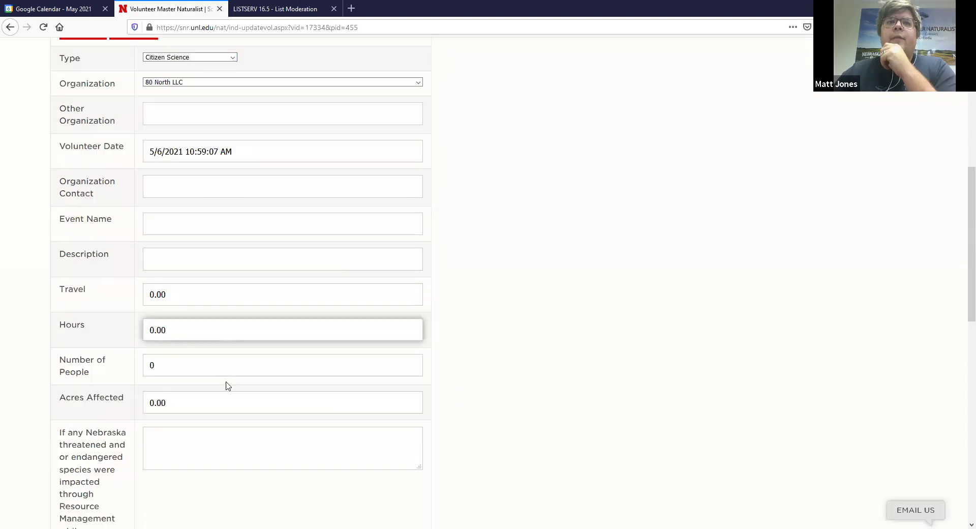
left_click(179, 59)
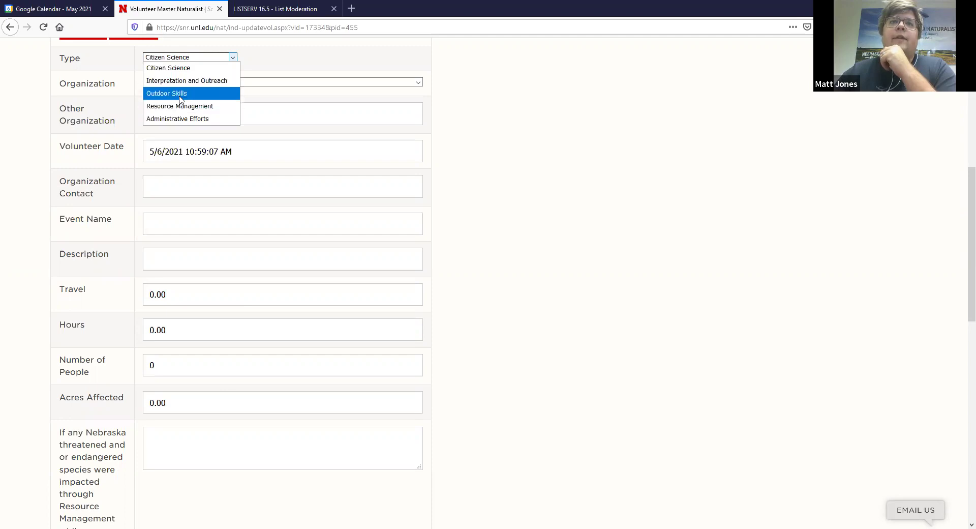
left_click(179, 96)
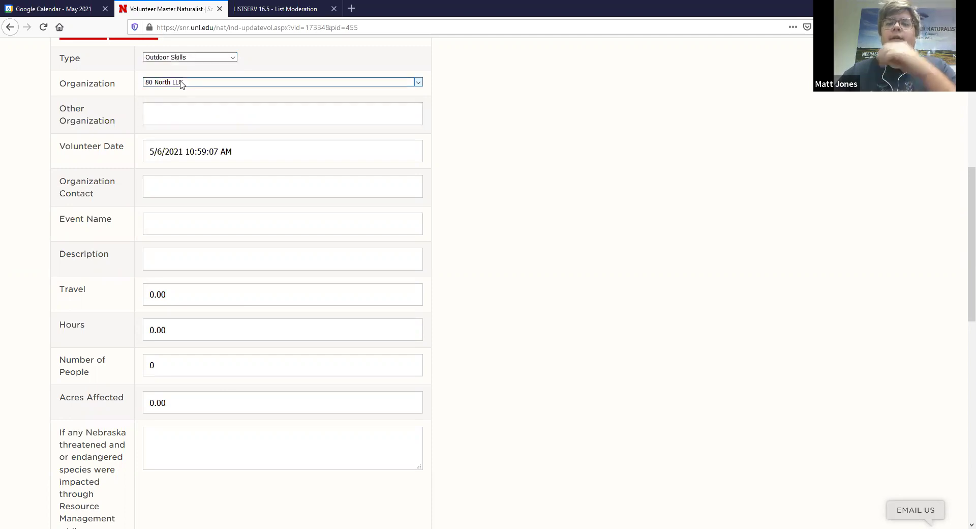
left_click(181, 83)
type("n")
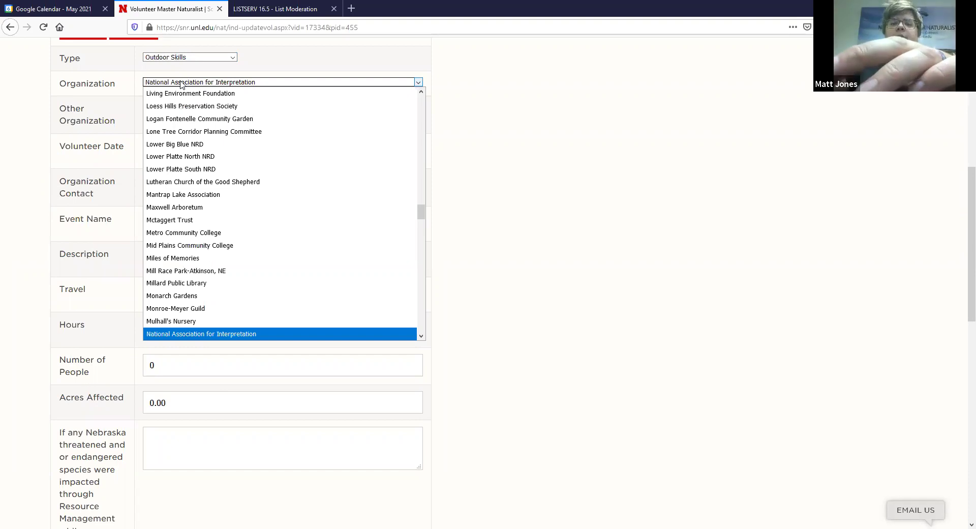
type("ebraska 4-H")
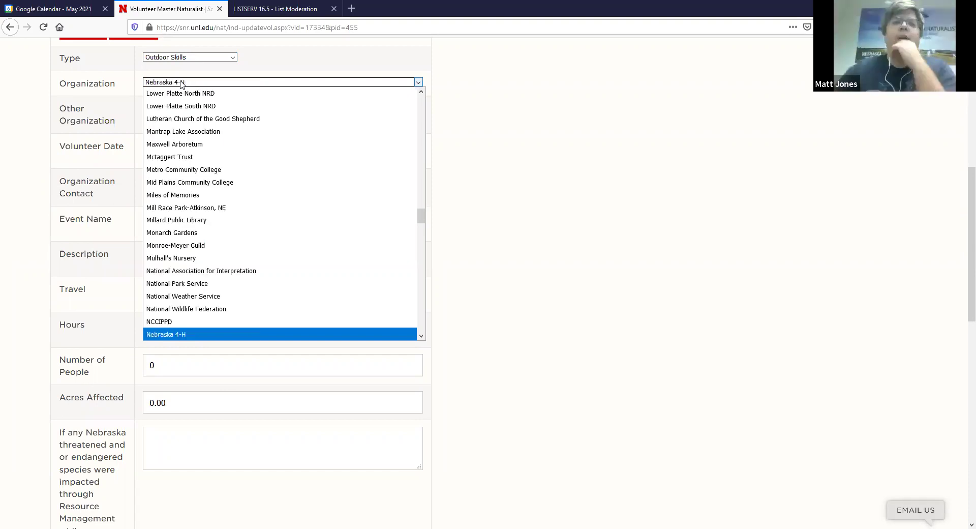
left_click(227, 335)
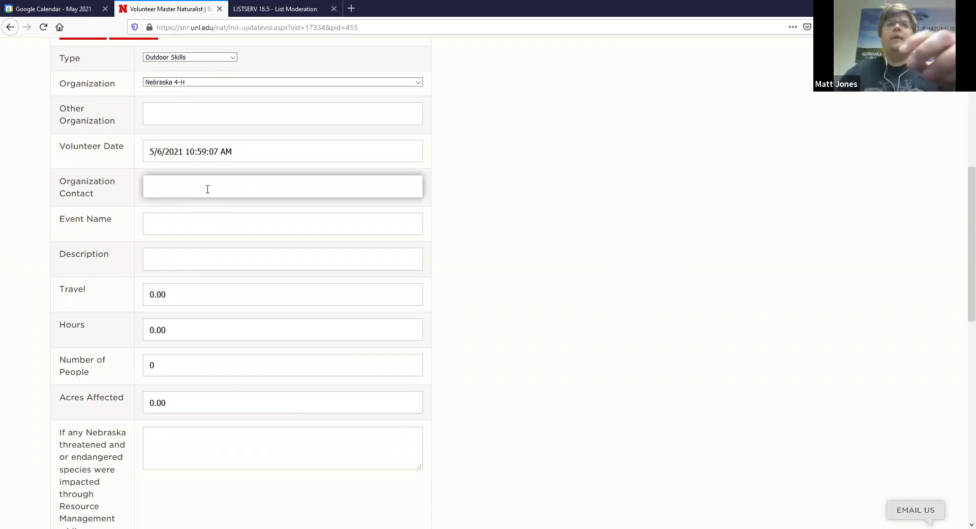
- Enter the contact's name, event name 'Youth Fishing' and description 'Borught youth out to fish at Ft Kearny'
left_click(207, 189)
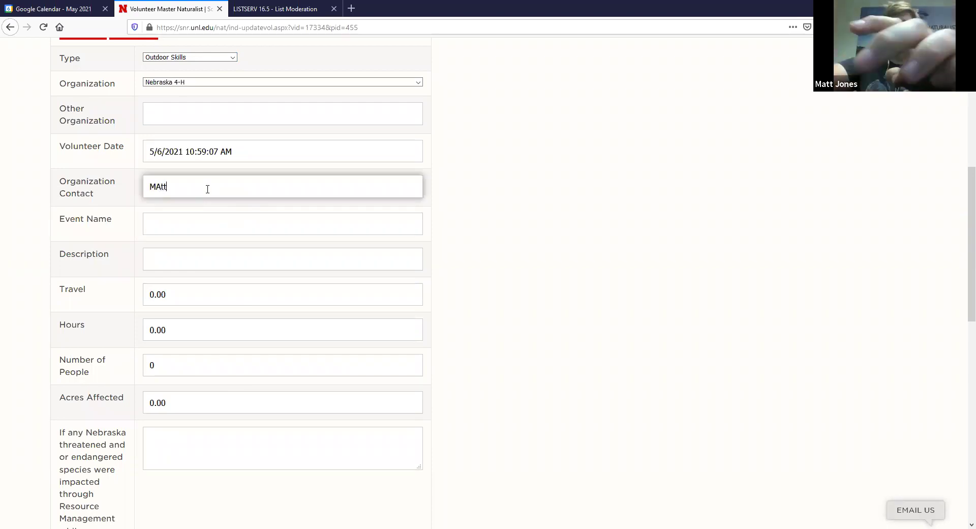
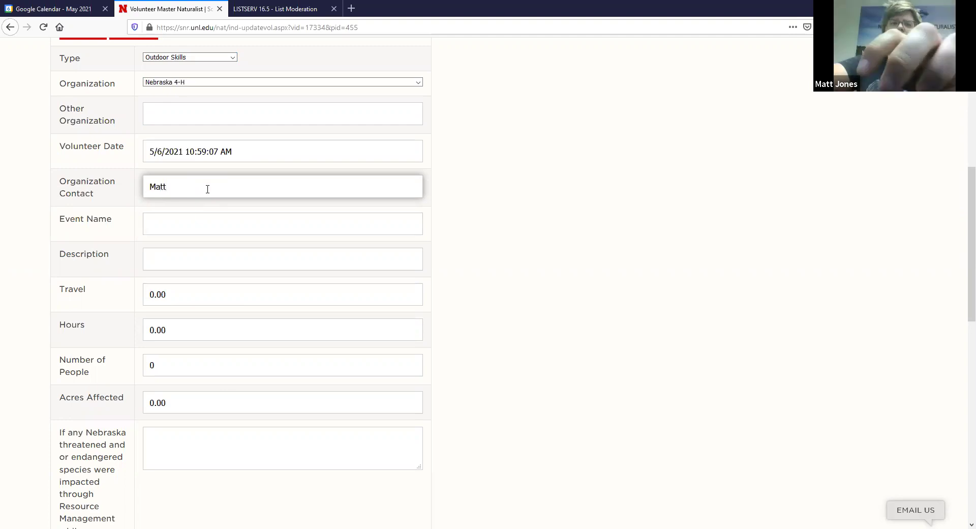
key("Tab")
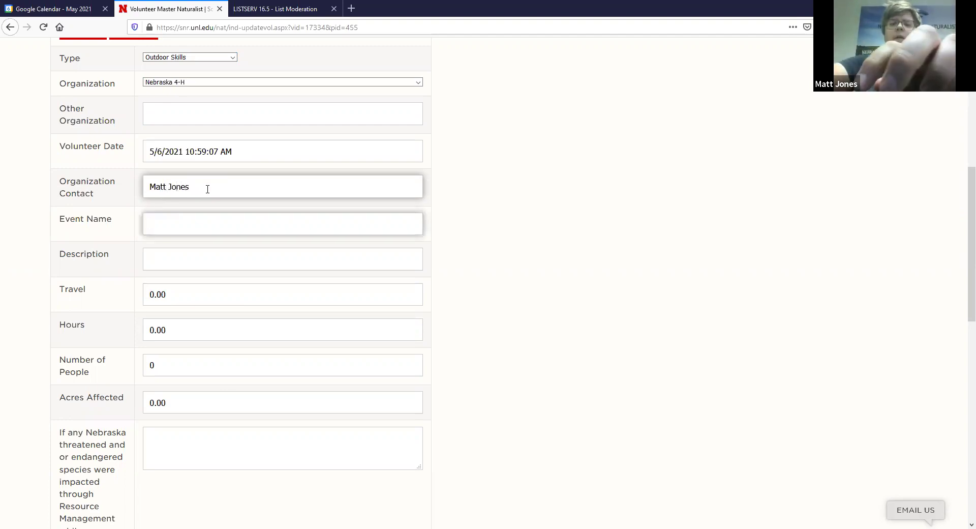
type("Y")
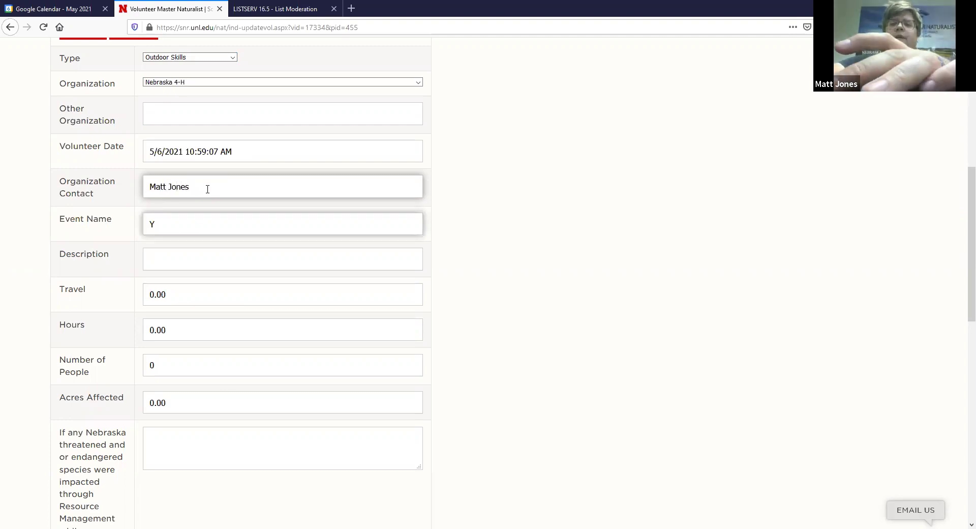
type("outh Fishing")
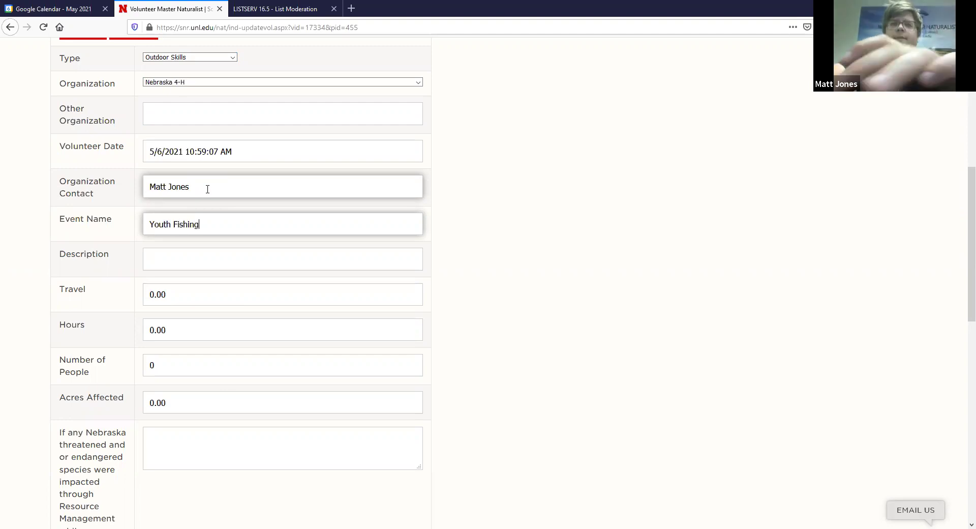
key("Tab")
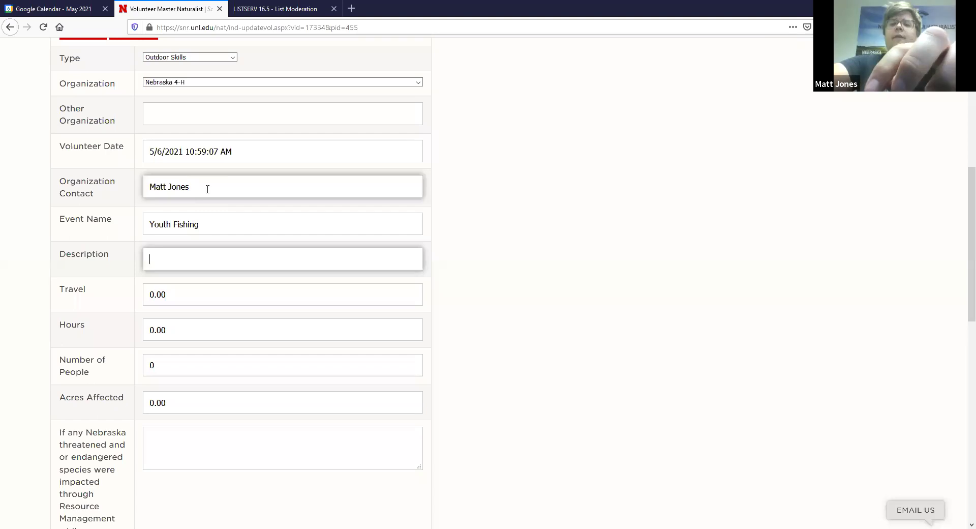
type("Borught")
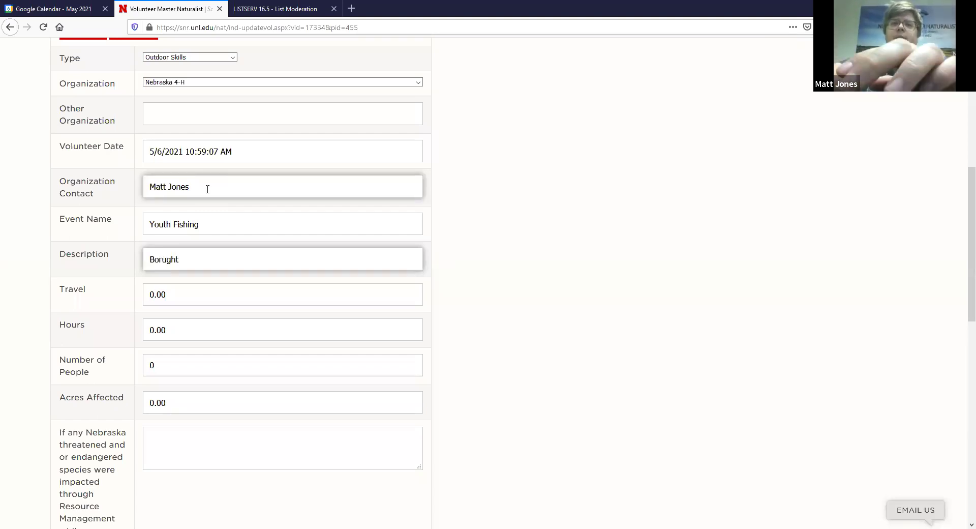
type(" youth out")
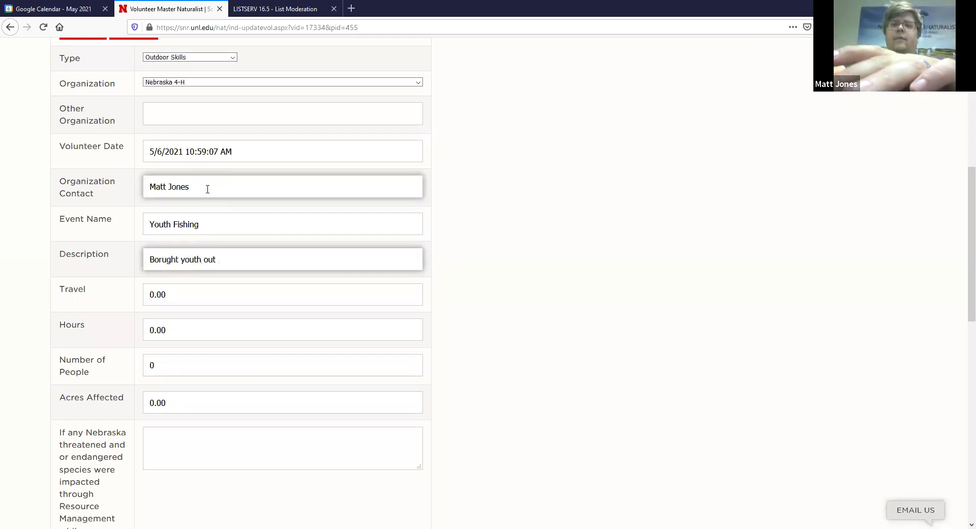
type(" to fish at ")
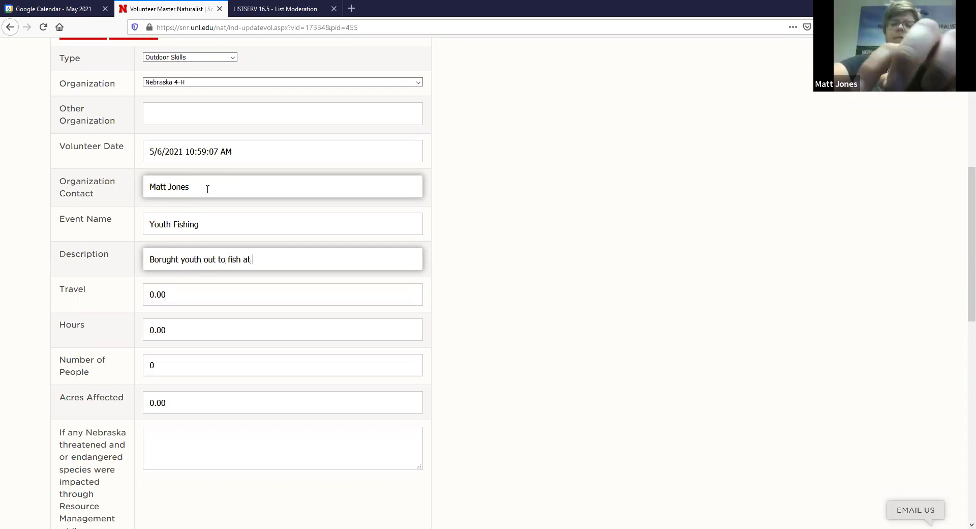
type("Ft Kearny")
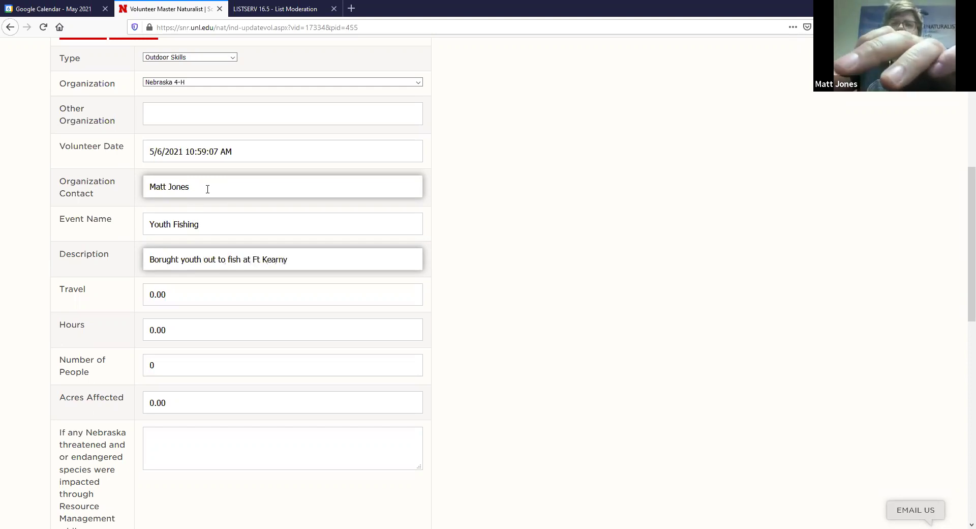
left_click(171, 298)
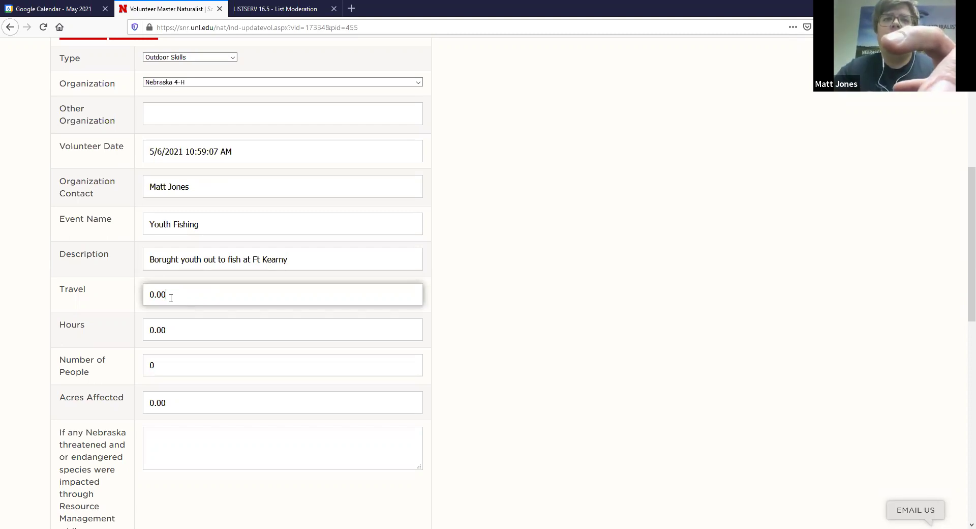
- Set Travel to 0.5, Hours to 2 and Number of People to 10
key("BackSpace")
key("BackSpace")
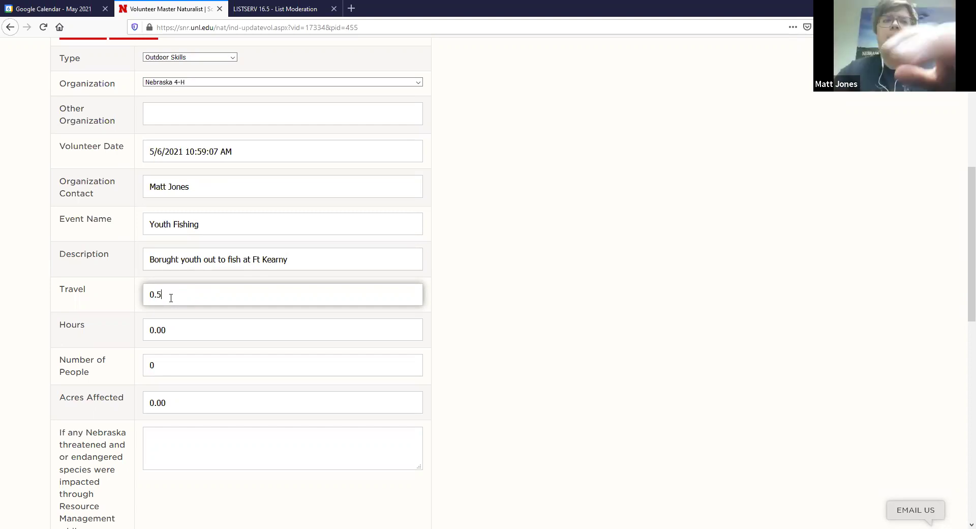
type("5")
left_click(166, 330)
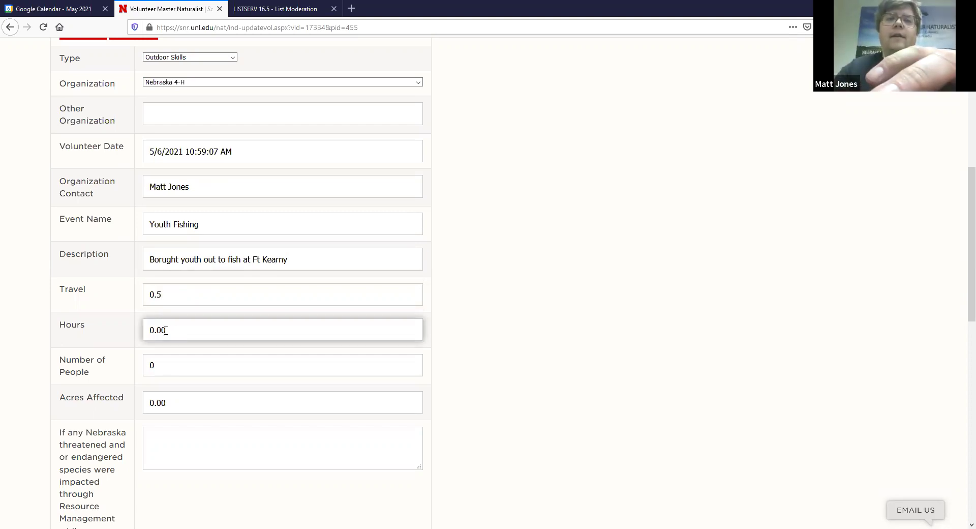
key("BackSpace")
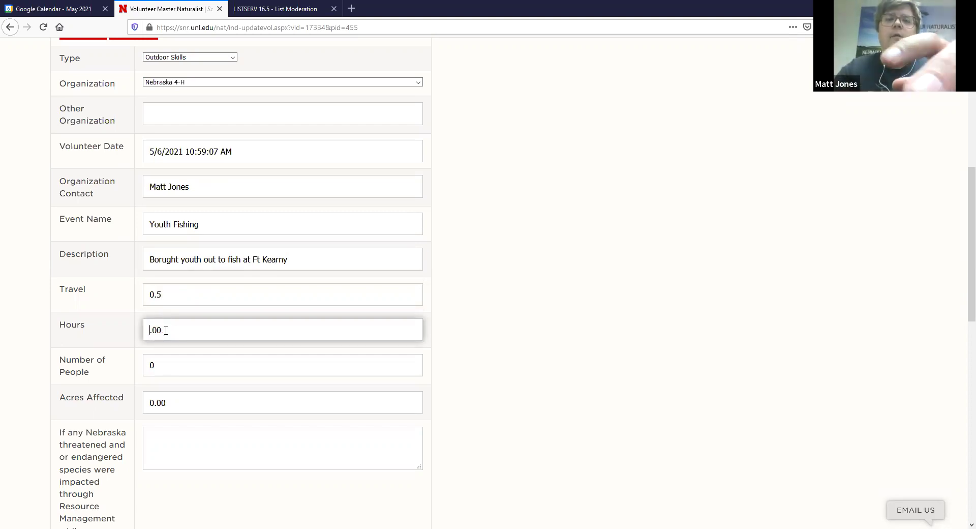
type("2")
left_click(159, 363)
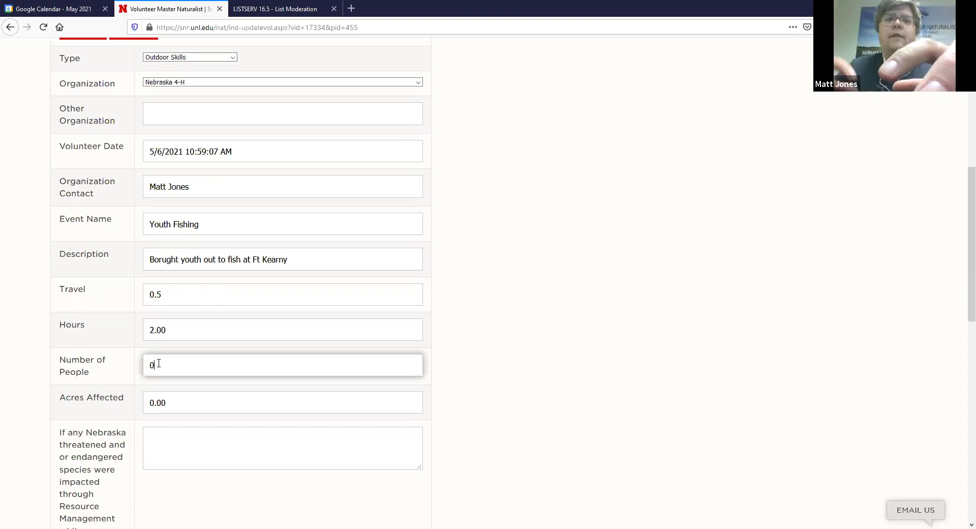
key("BackSpace")
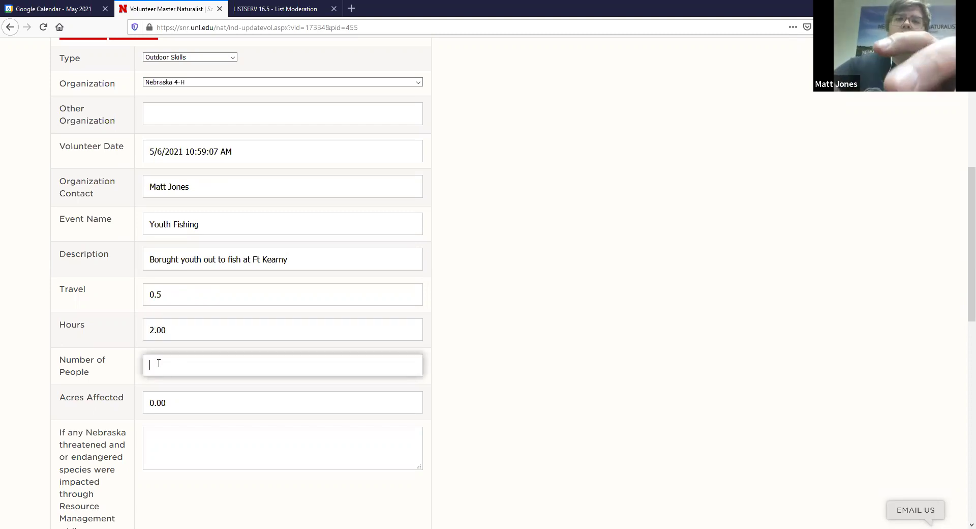
type("10")
left_click(157, 401)
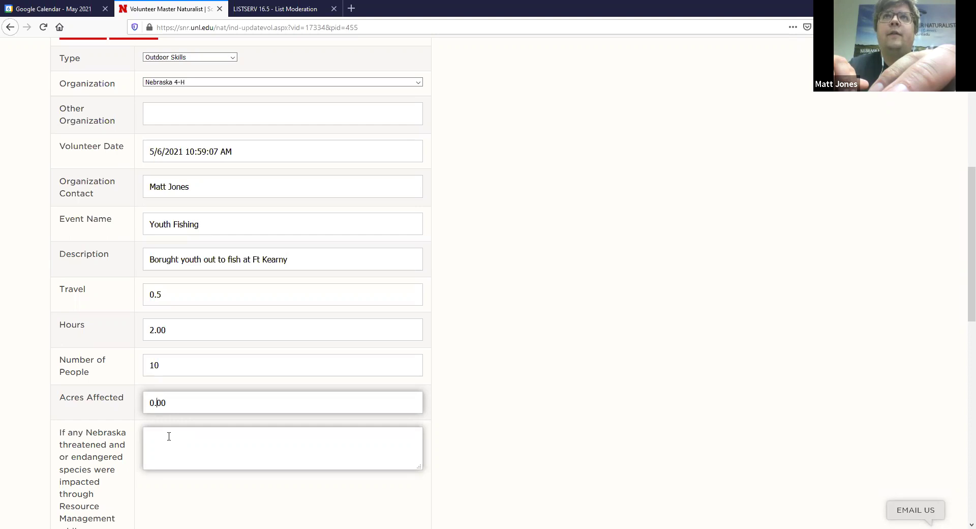
- Answer 'no' to the endangered species question
scroll(169, 436, "down", 2)
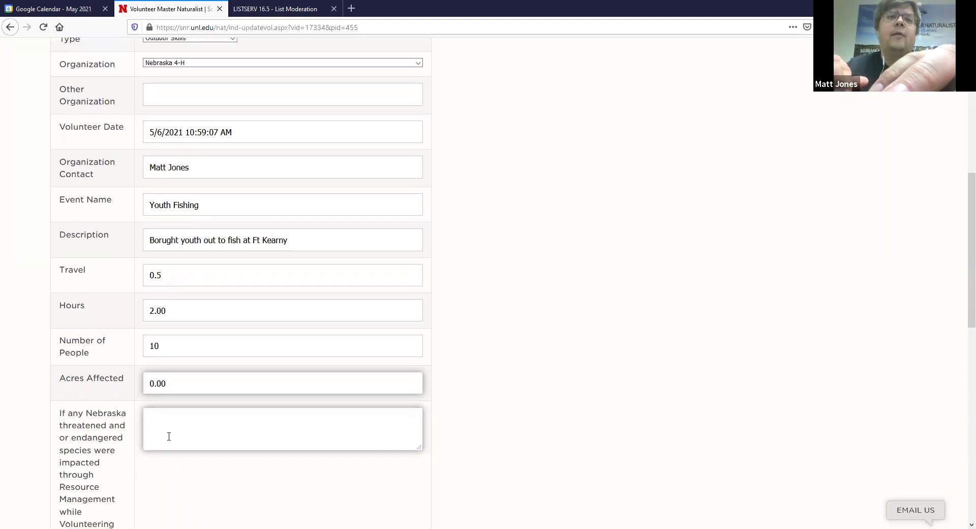
scroll(169, 437, "down", 4)
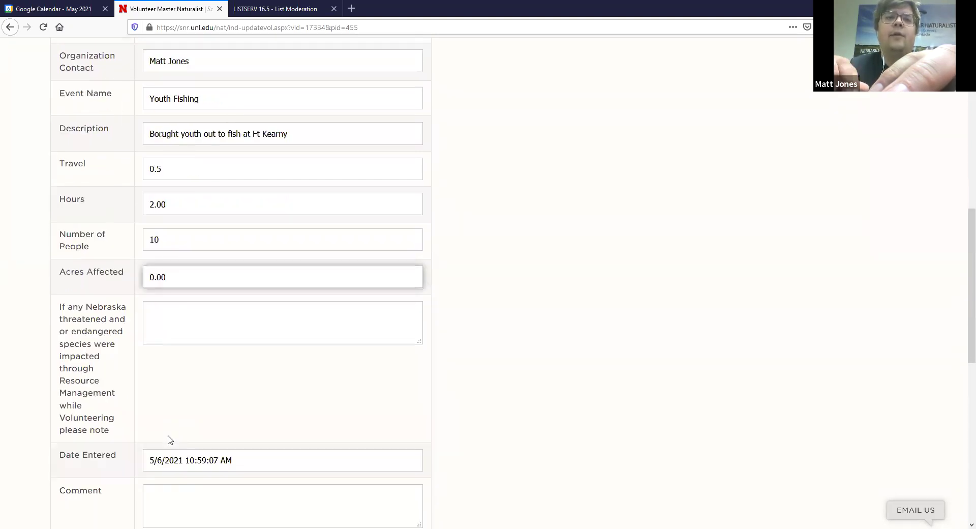
scroll(170, 440, "down", 1)
left_click(168, 311)
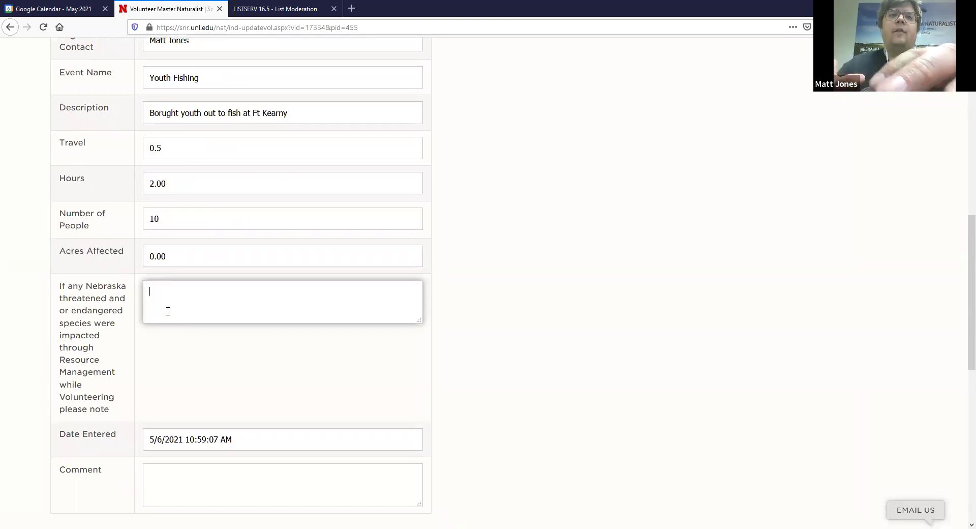
type("no")
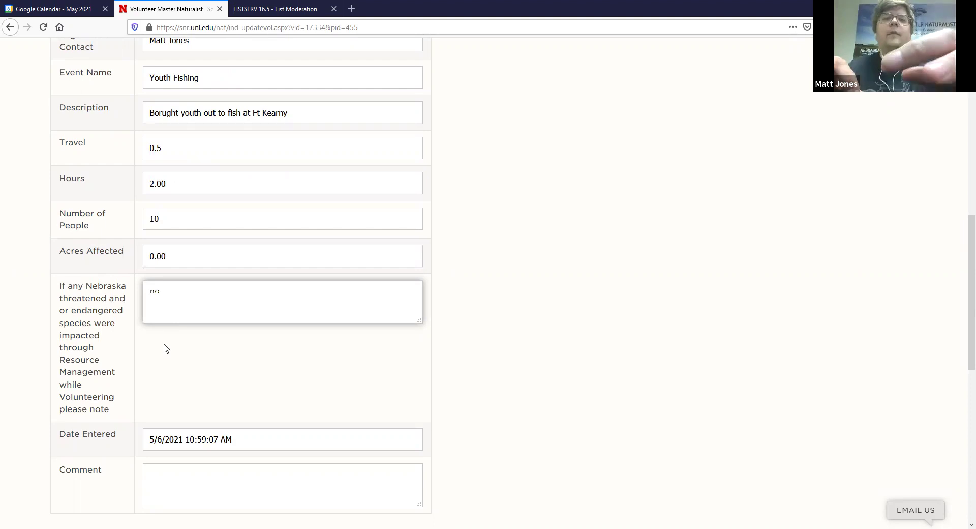
scroll(163, 346, "down", 2)
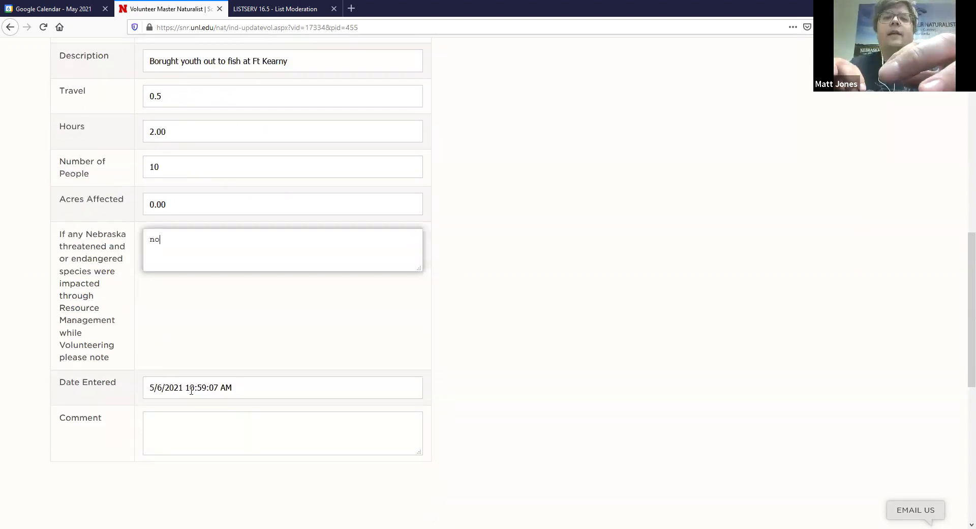
left_click(186, 424)
- Enter 'no' as the comment, save the event, and check the saved 0.50 travel, 2.00 hours, 10 people
type("no")
scroll(254, 457, "up", 8)
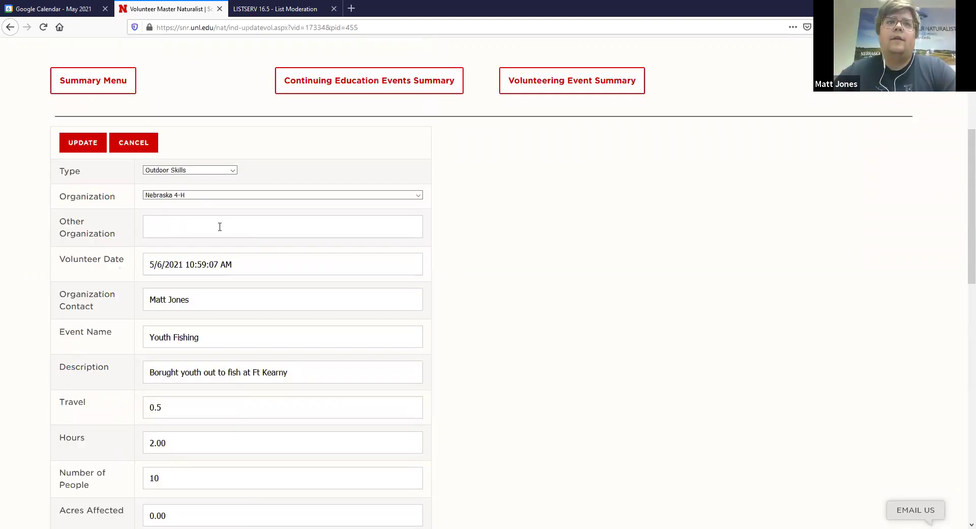
left_click(100, 248)
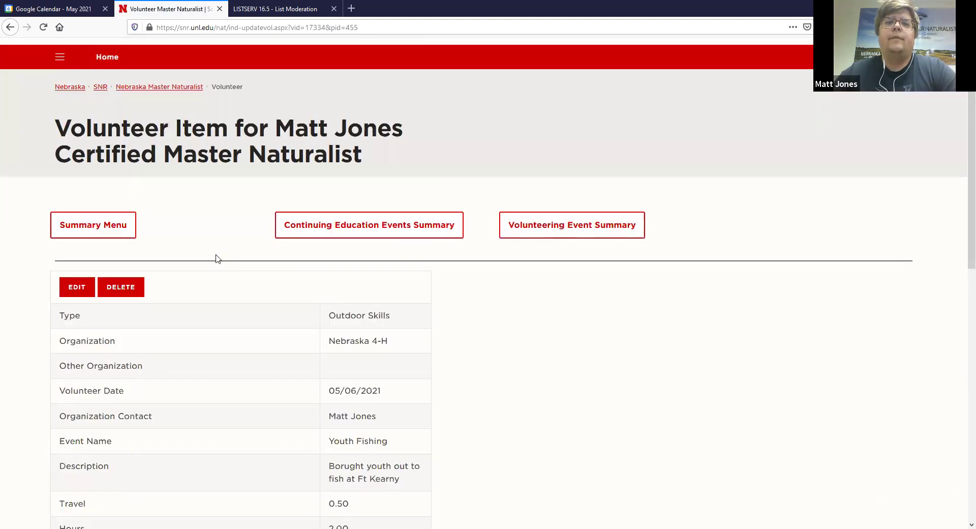
scroll(216, 258, "down", 3)
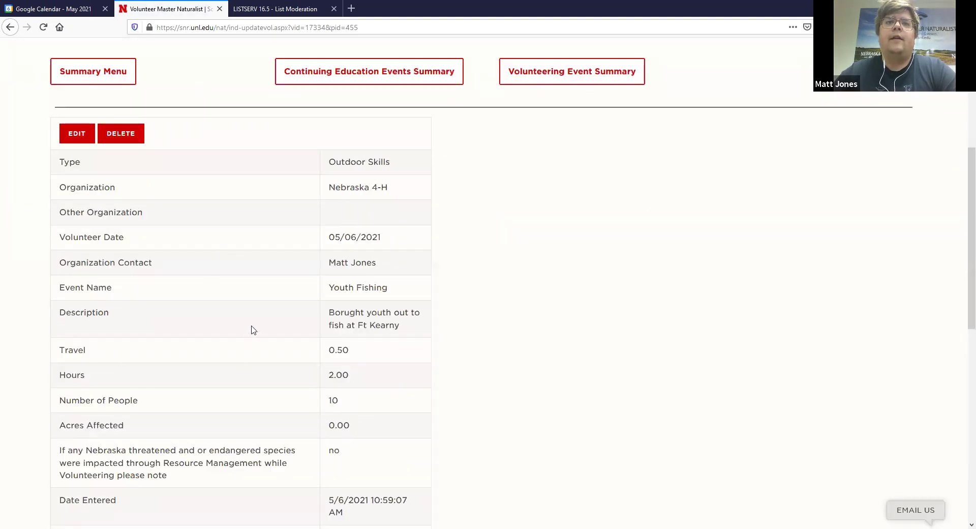
scroll(253, 329, "down", 2)
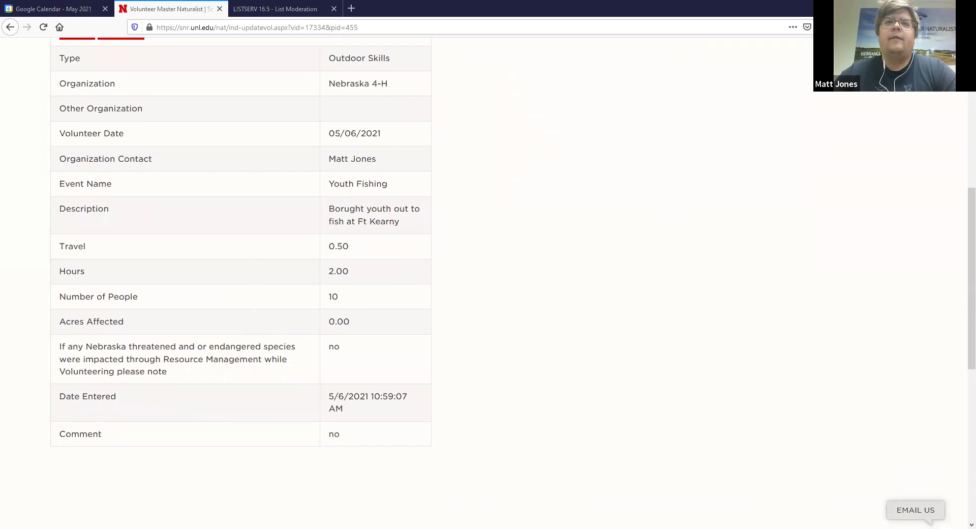
scroll(216, 365, "up", 5)
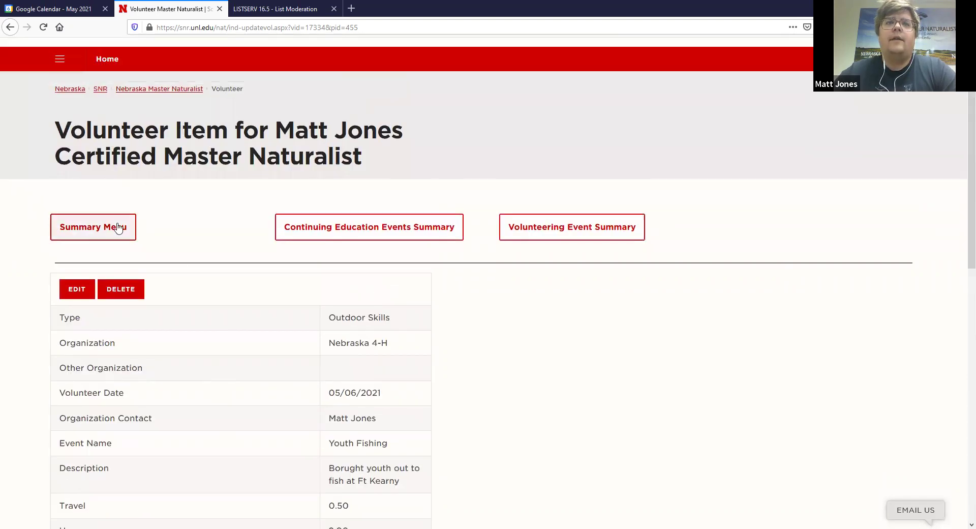
- Return to the naturalist summary and review totals of 6 events, 7.00 hours and 31 people
left_click(117, 228)
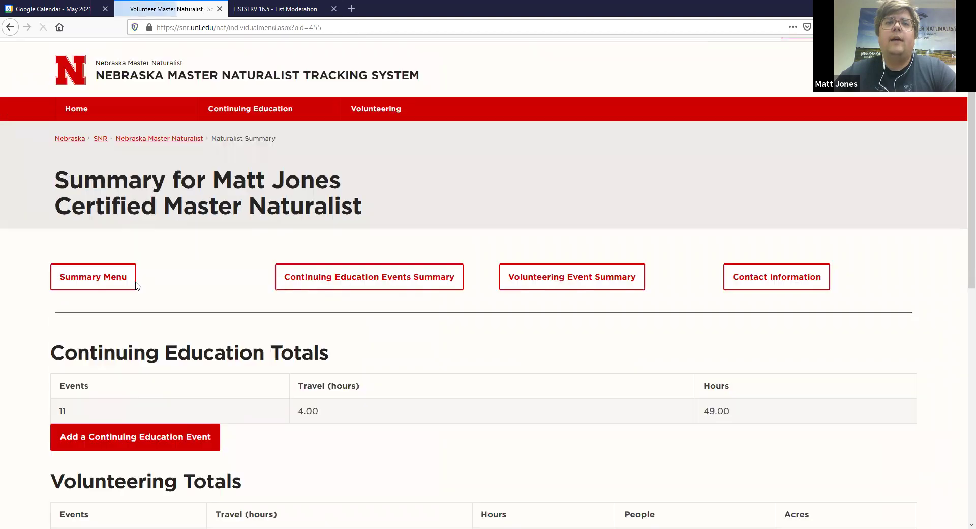
scroll(135, 286, "down", 3)
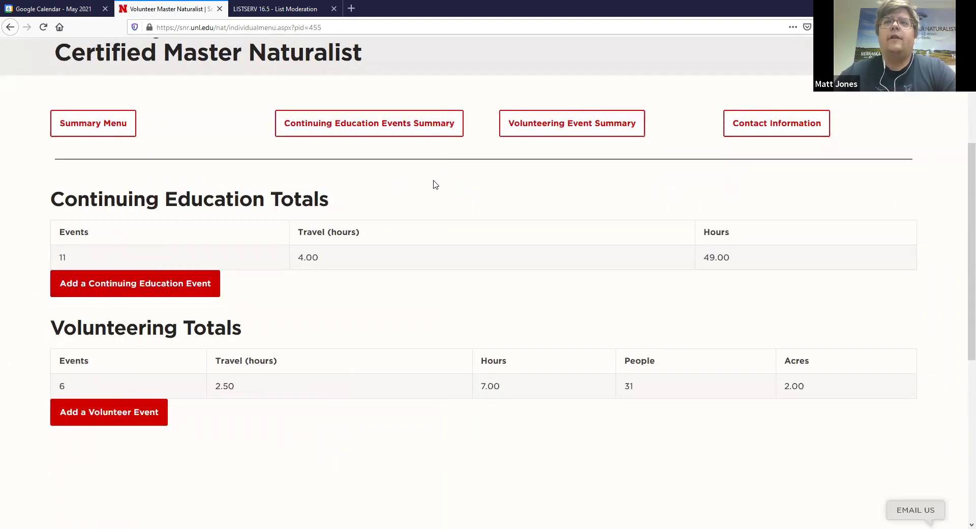
scroll(435, 184, "up", 1)
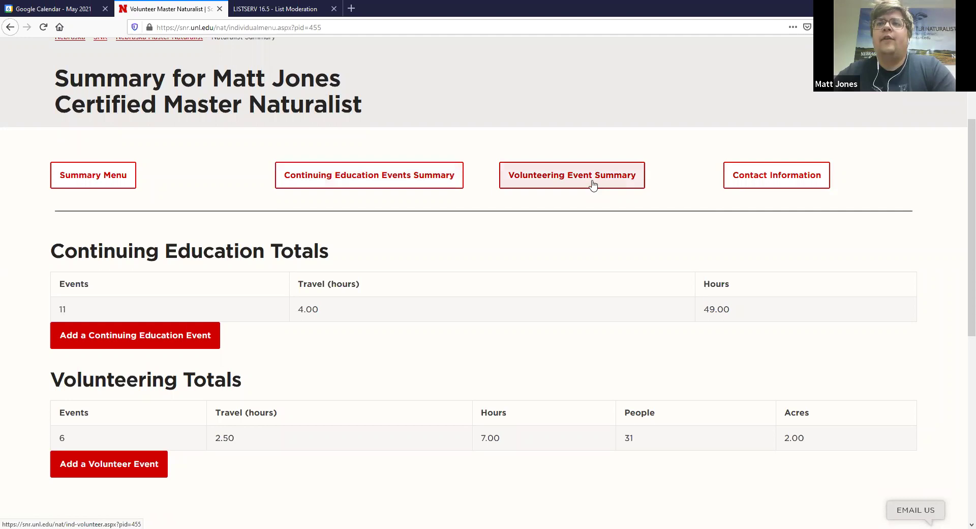
- Open the Contact Update page and scroll through the stored contact and certification details
left_click(758, 183)
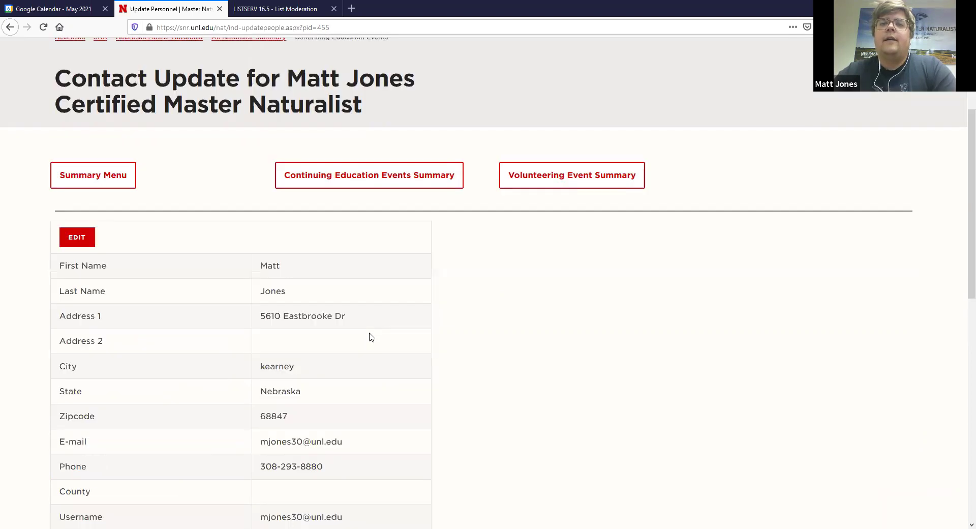
scroll(371, 338, "down", 4)
scroll(402, 320, "up", 2)
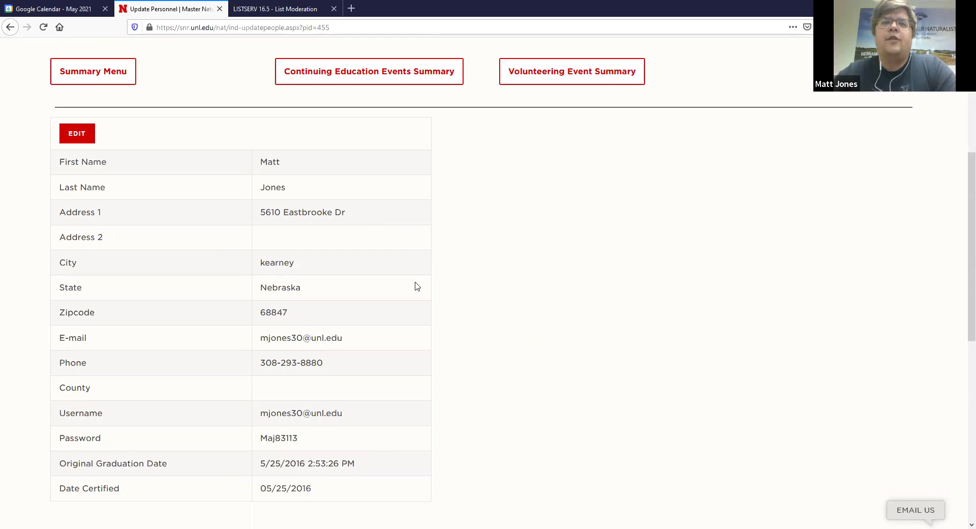
scroll(417, 285, "up", 1)
scroll(335, 305, "down", 1)
scroll(432, 383, "up", 2)
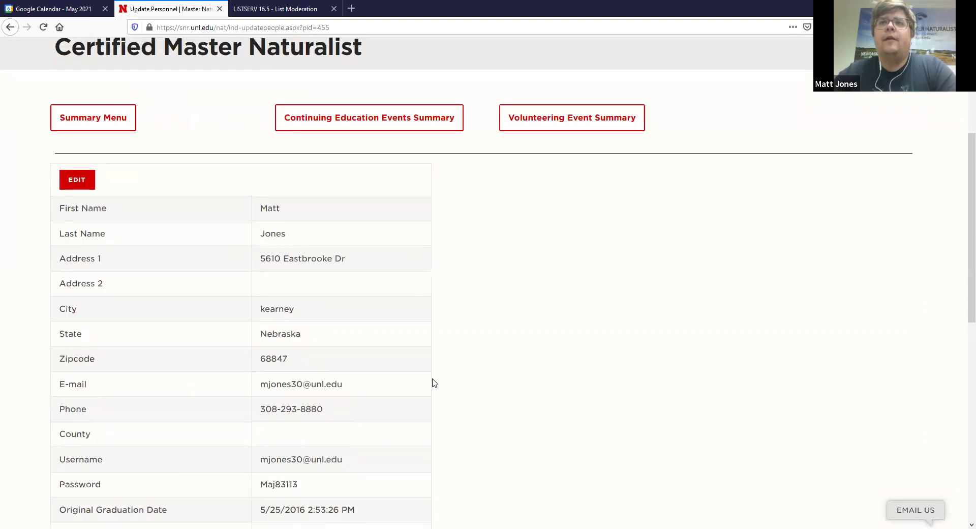
scroll(433, 382, "up", 3)
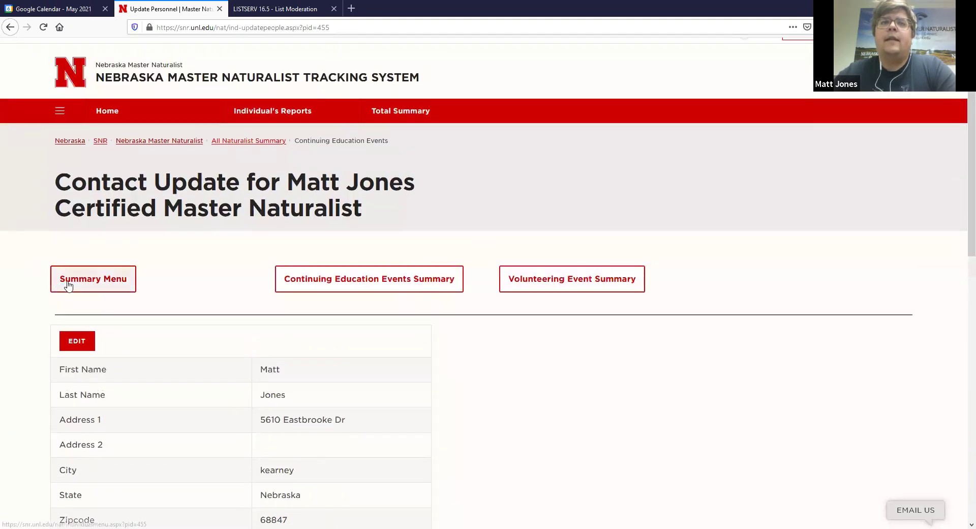
- Return to the summary and review Continuing Education totals of 11 events, 4.00 travel, 49.00 hours
left_click(69, 284)
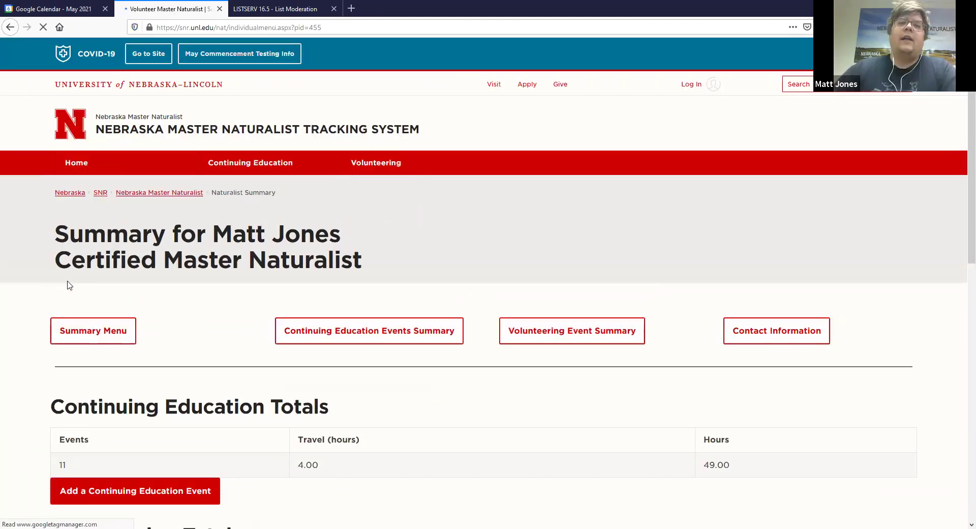
scroll(70, 284, "down", 3)
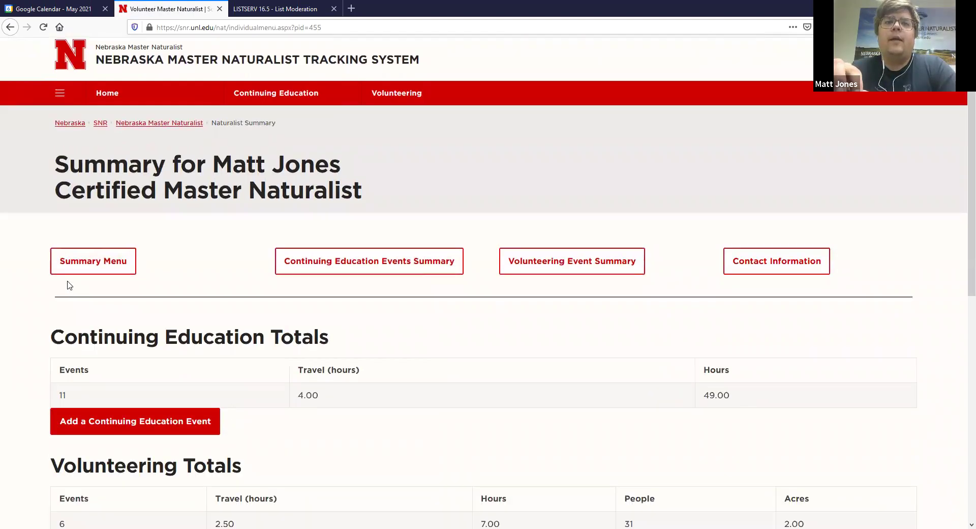
scroll(70, 285, "down", 2)
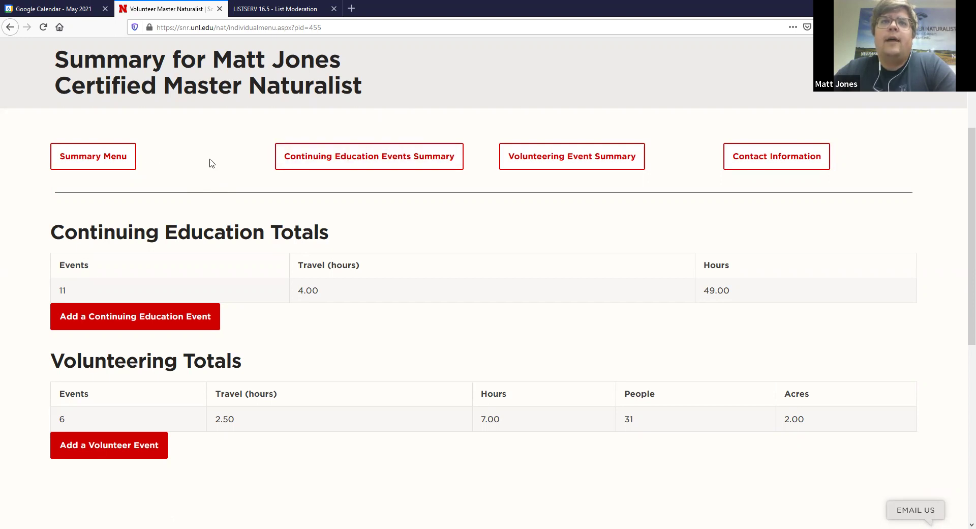
scroll(212, 163, "up", 1)
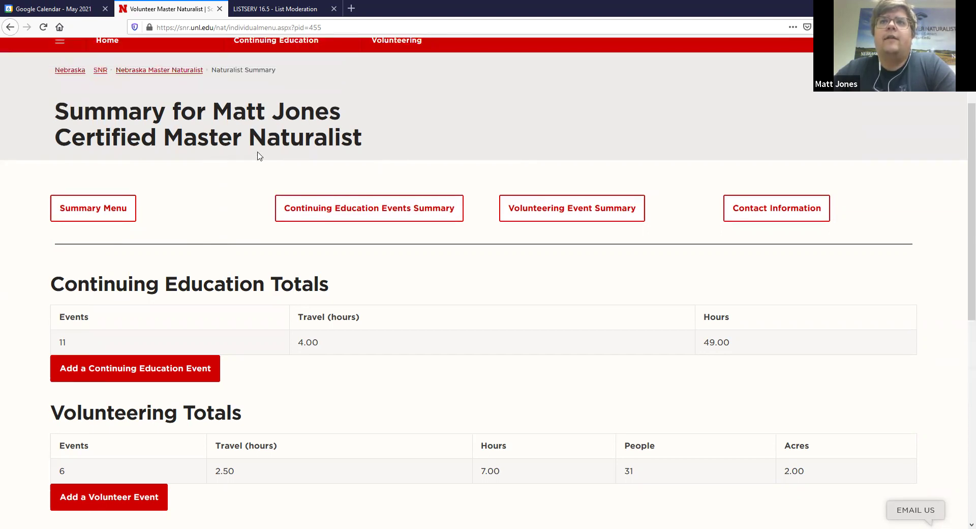